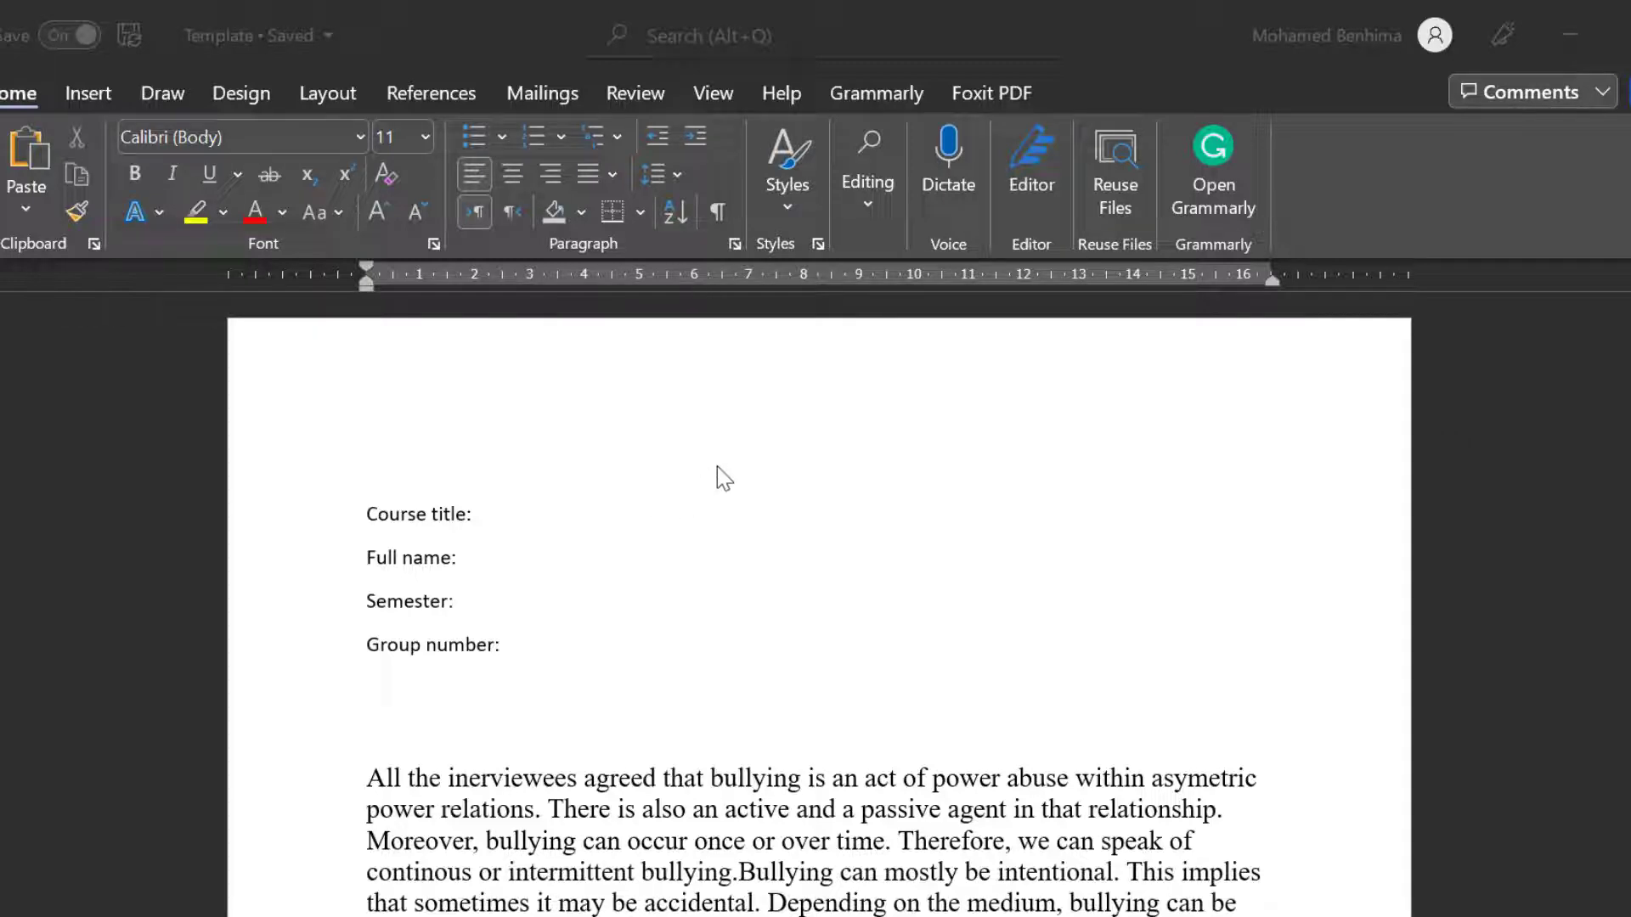
Select everything from Course title through the bullying paragraph and set it to Times New Roman, size 12.
{"action": "left_click", "coordinate": [564, 594]}
{"action": "scroll", "coordinate": [502, 583], "scroll_direction": "down", "scroll_amount": 4}
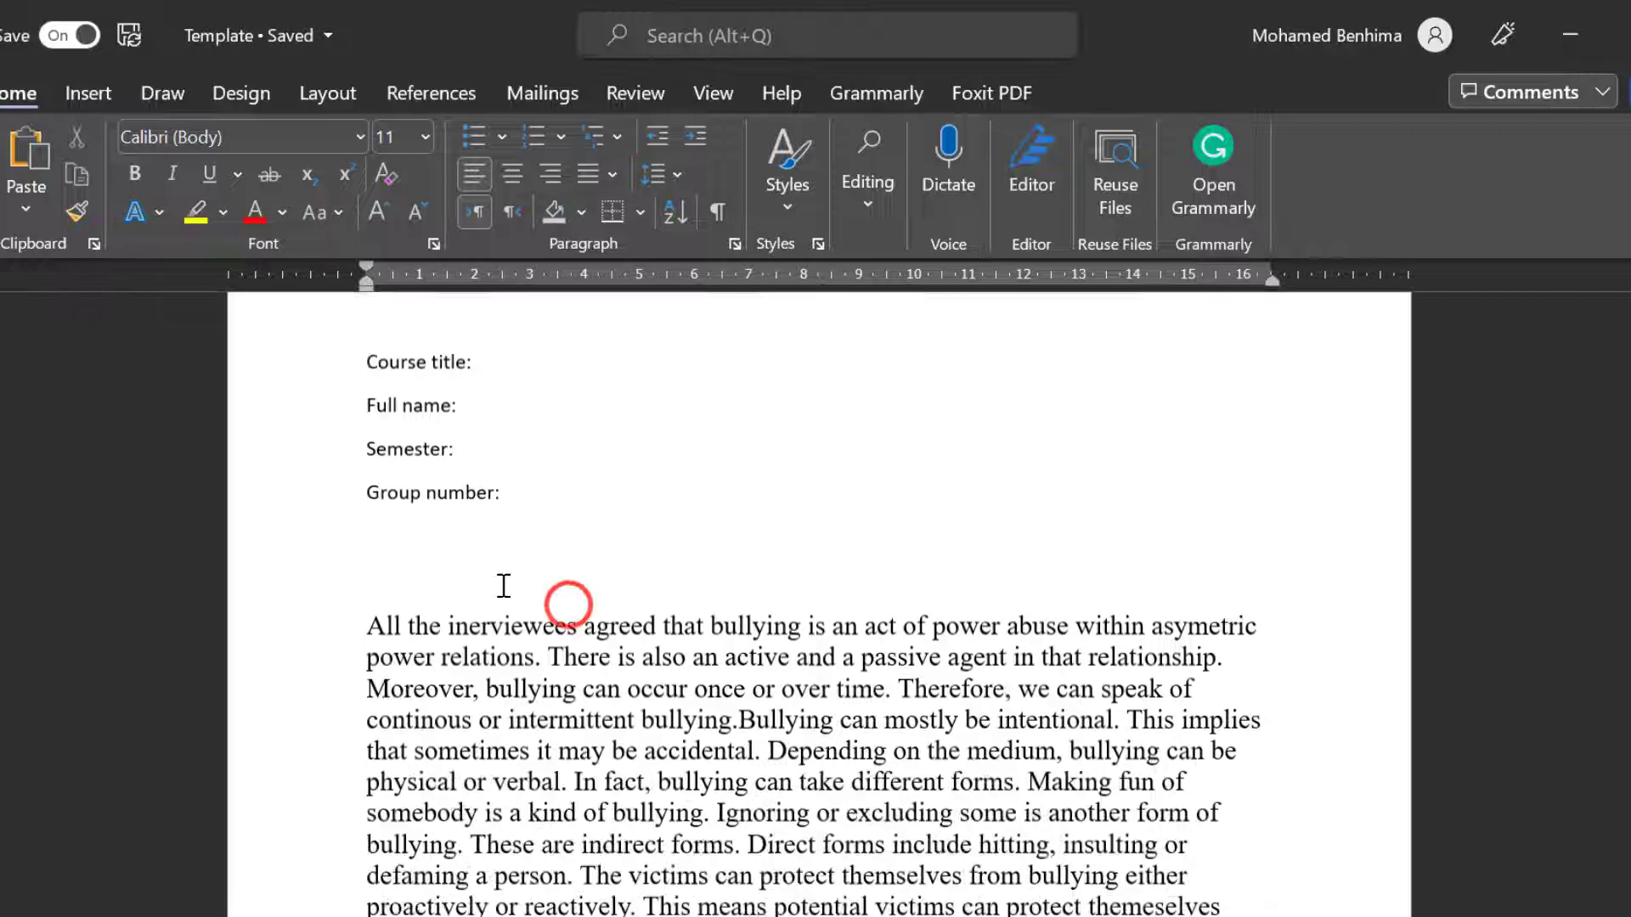
{"action": "scroll", "coordinate": [840, 538], "scroll_direction": "up", "scroll_amount": 4}
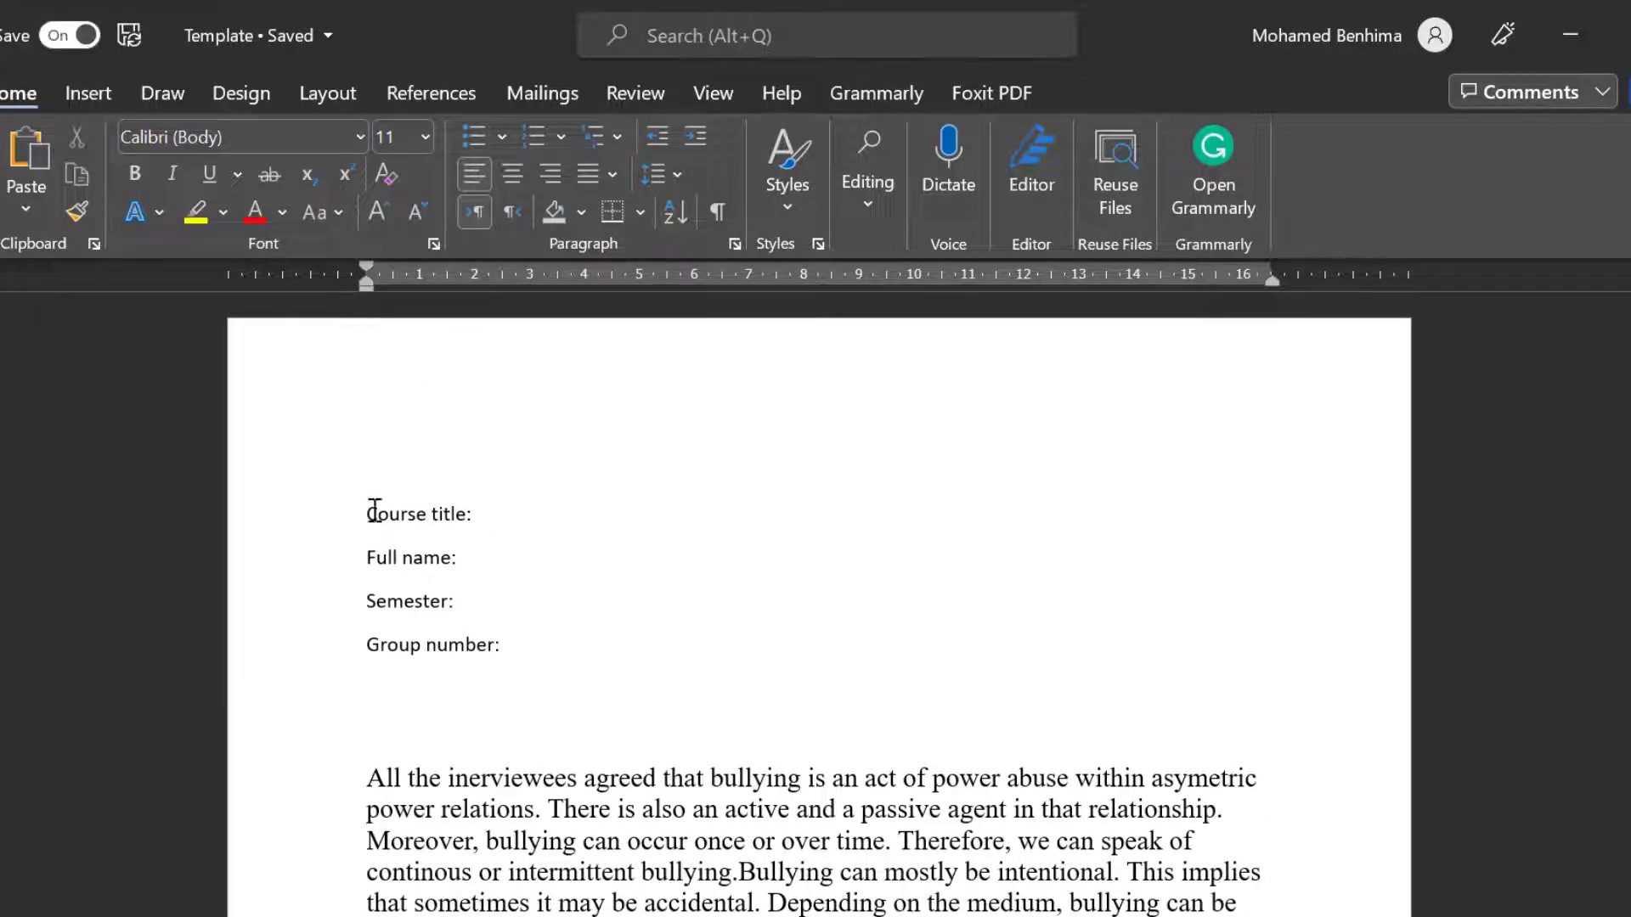
{"action": "left_click_drag", "start_coordinate": [368, 519], "coordinate": [794, 382]}
{"action": "scroll", "coordinate": [793, 383], "scroll_direction": "up", "scroll_amount": 10}
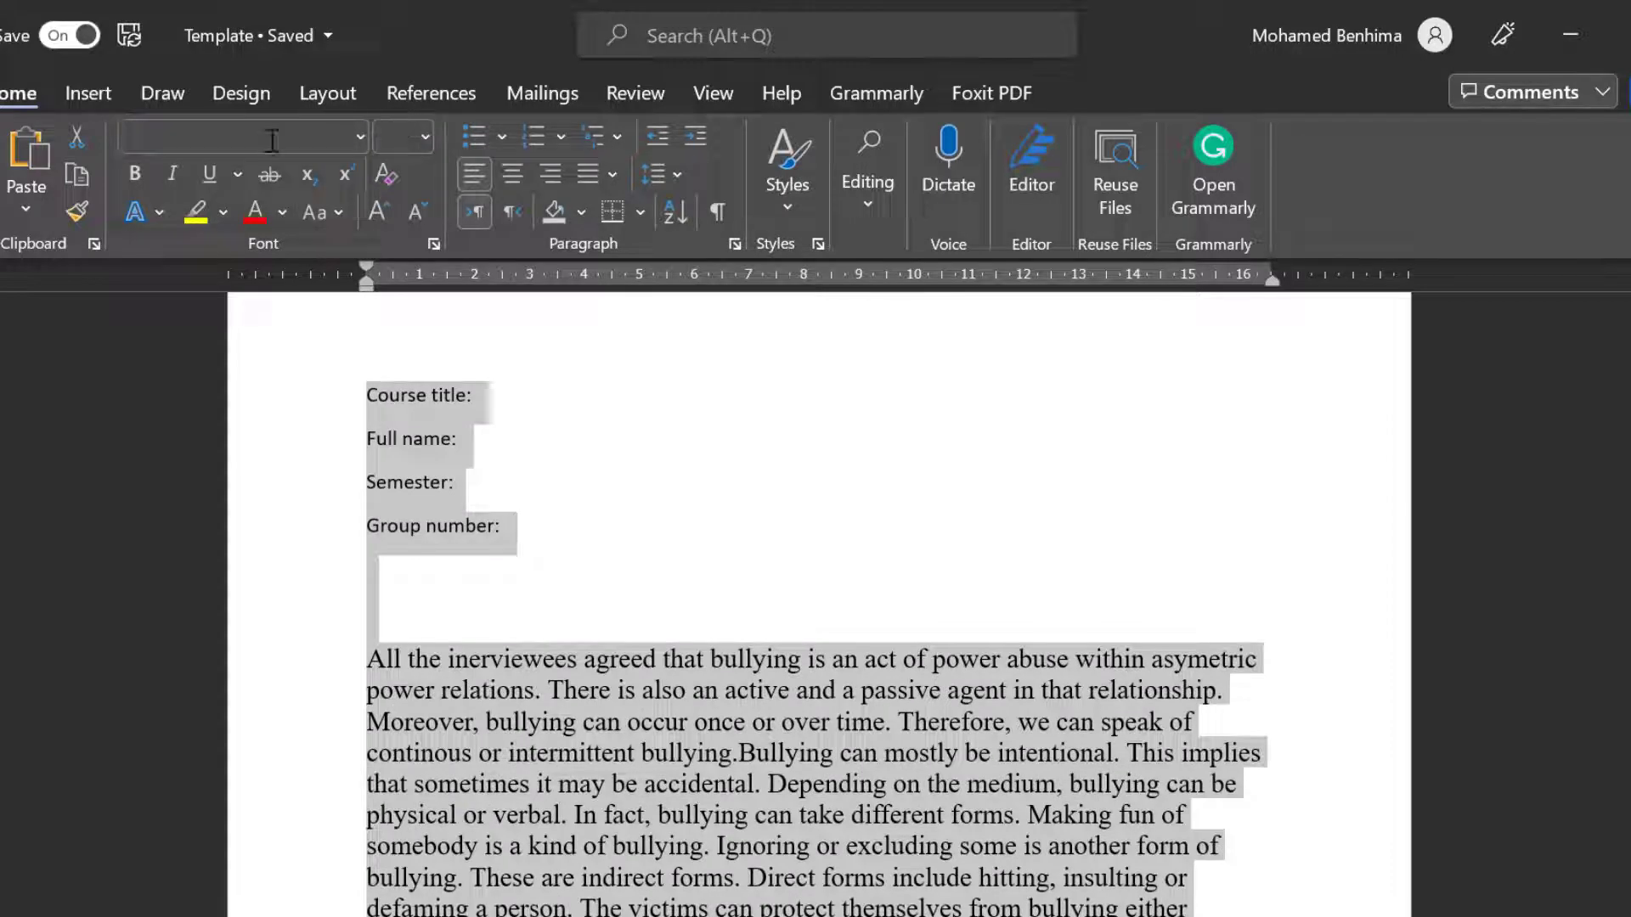
{"action": "left_click", "coordinate": [360, 135]}
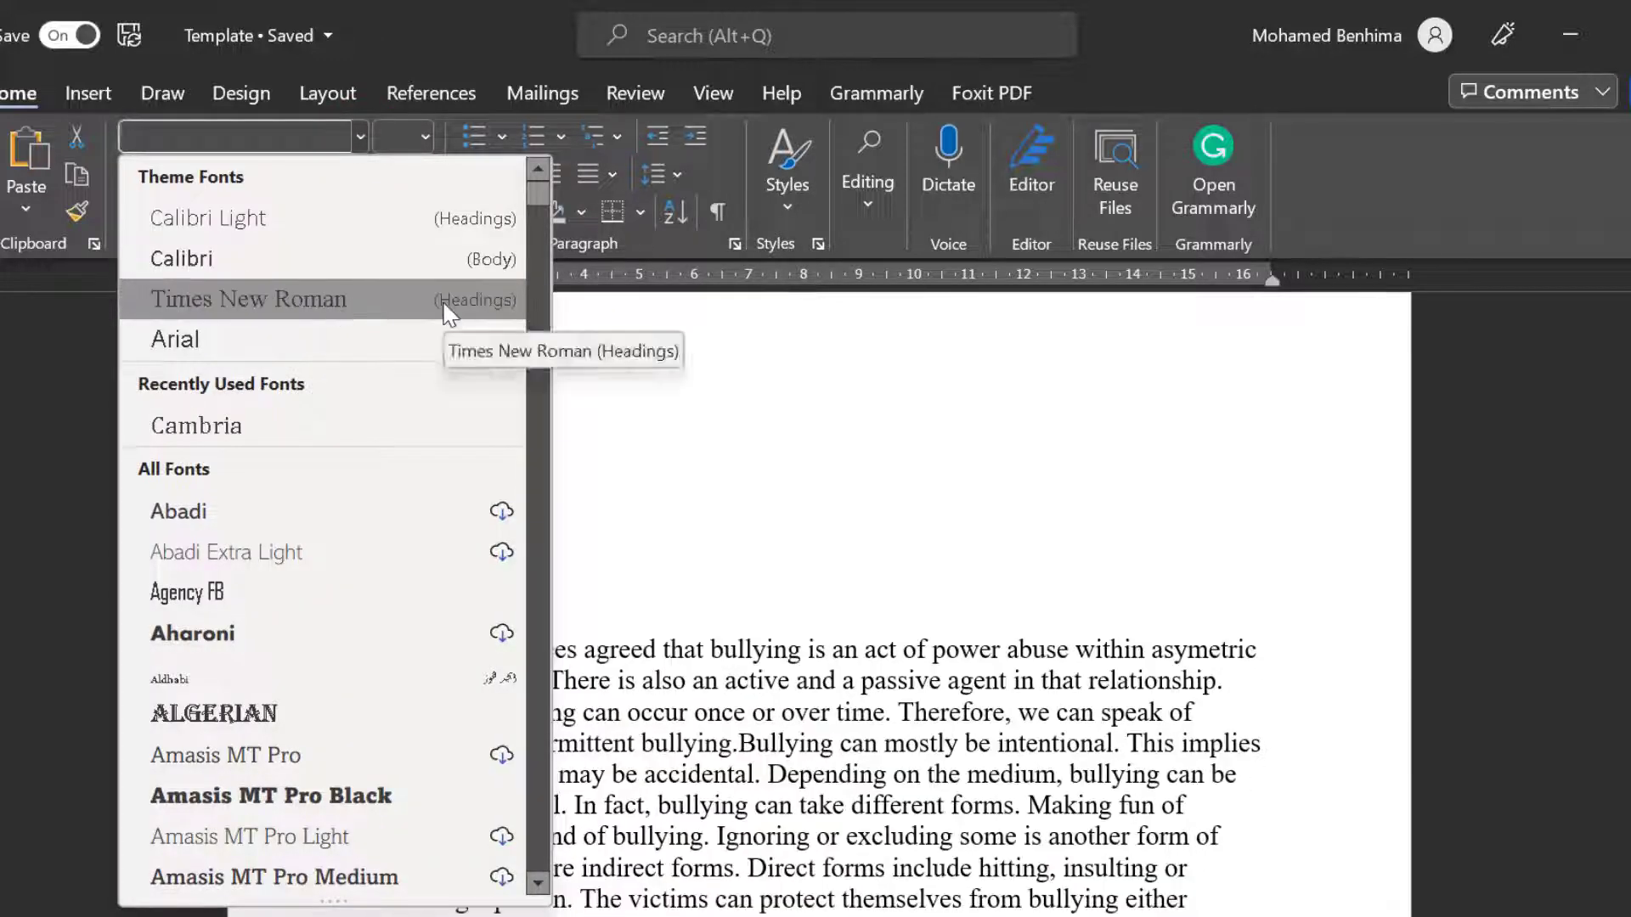
{"action": "left_click", "coordinate": [306, 302]}
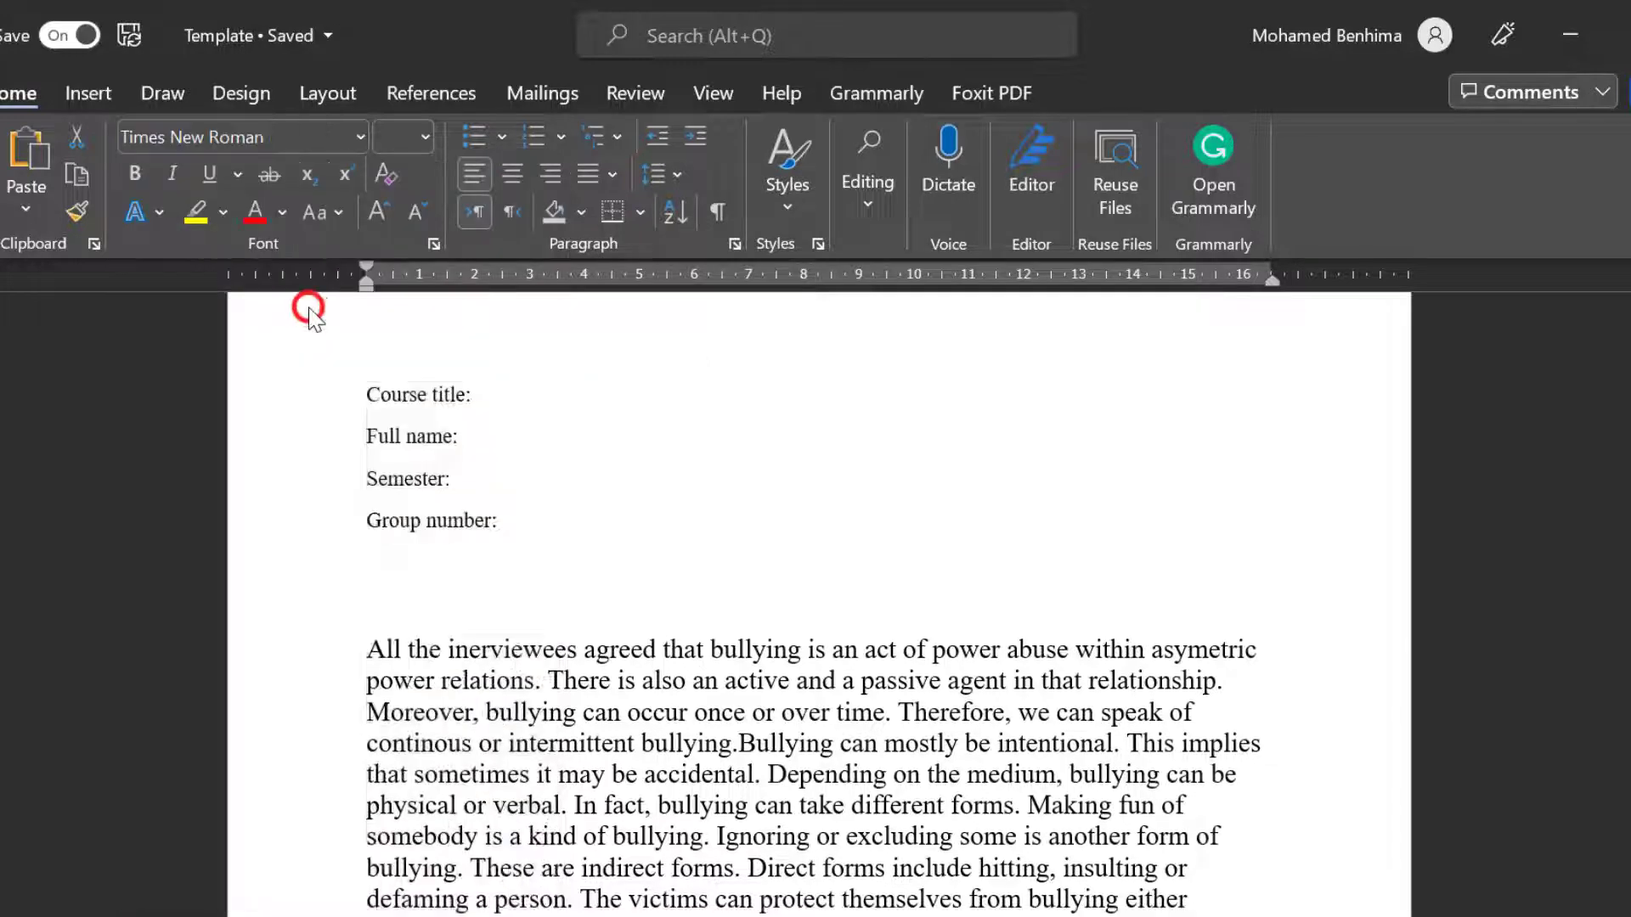
{"action": "left_click", "coordinate": [424, 139]}
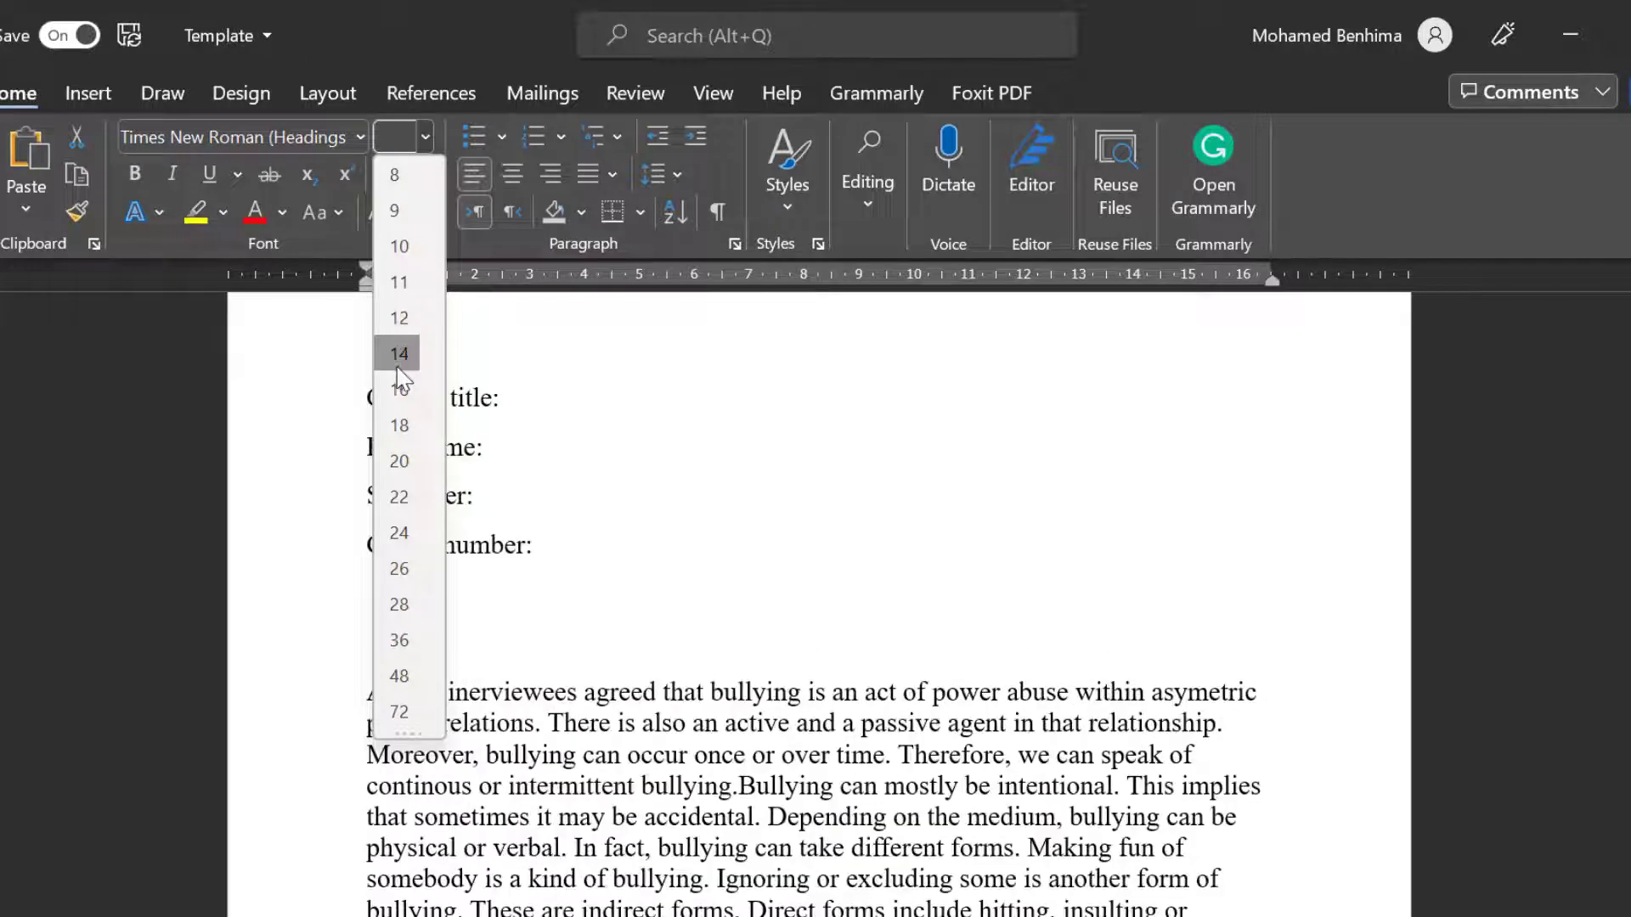
{"action": "left_click", "coordinate": [400, 317]}
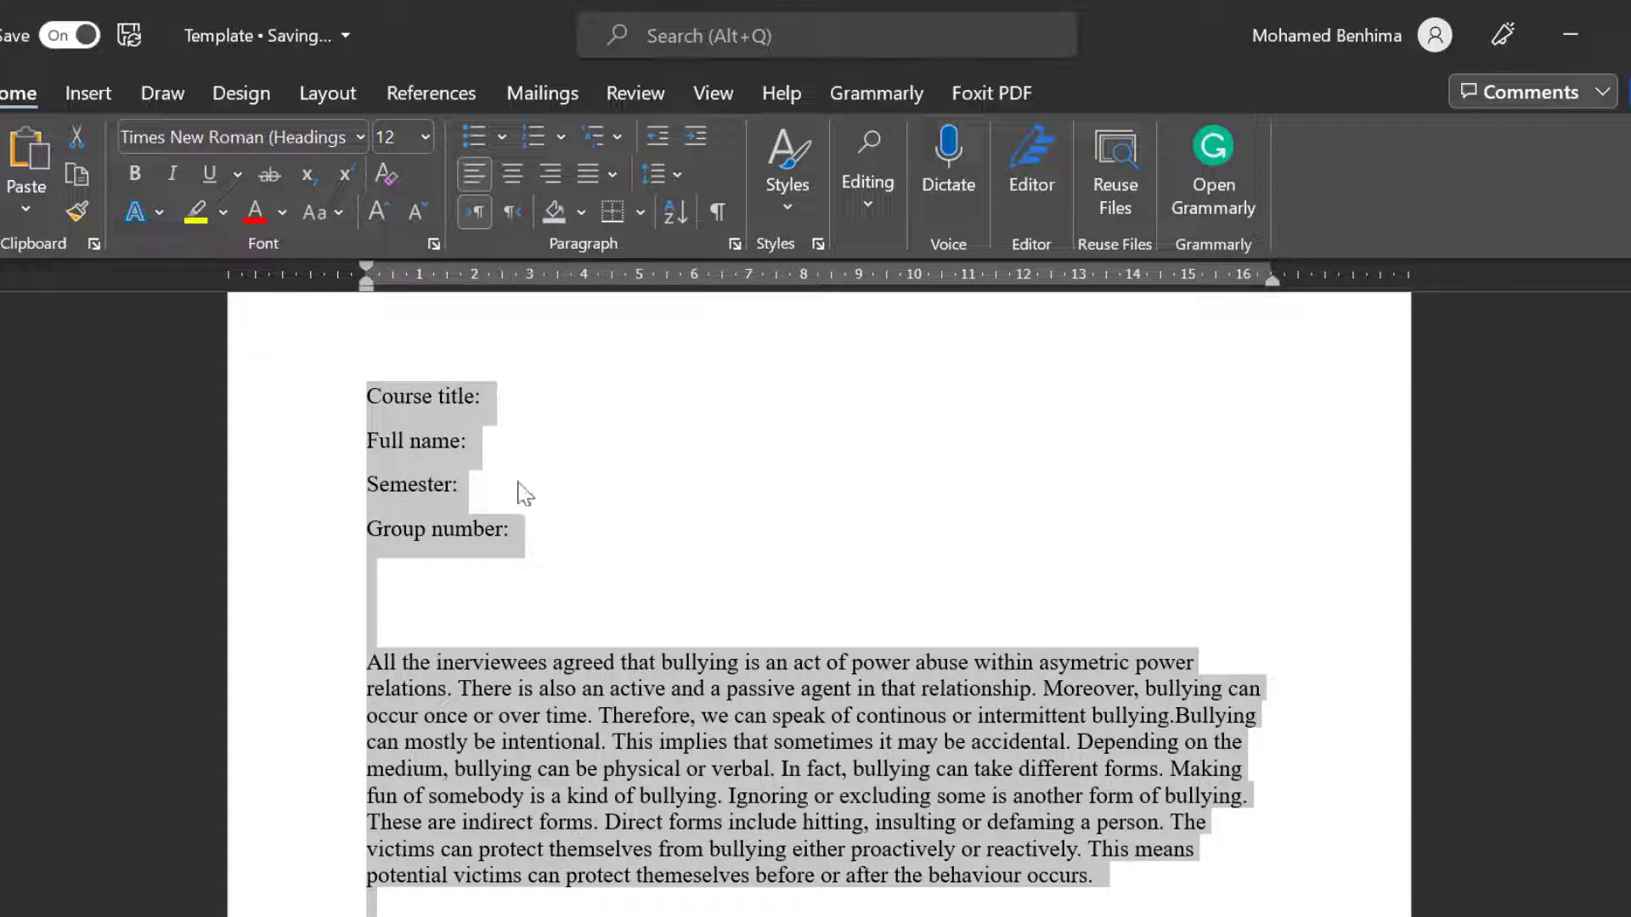
Set the line spacing of the selected text to 2.0.
{"action": "scroll", "coordinate": [517, 492], "scroll_direction": "down", "scroll_amount": 2}
{"action": "scroll", "coordinate": [517, 493], "scroll_direction": "down", "scroll_amount": 6}
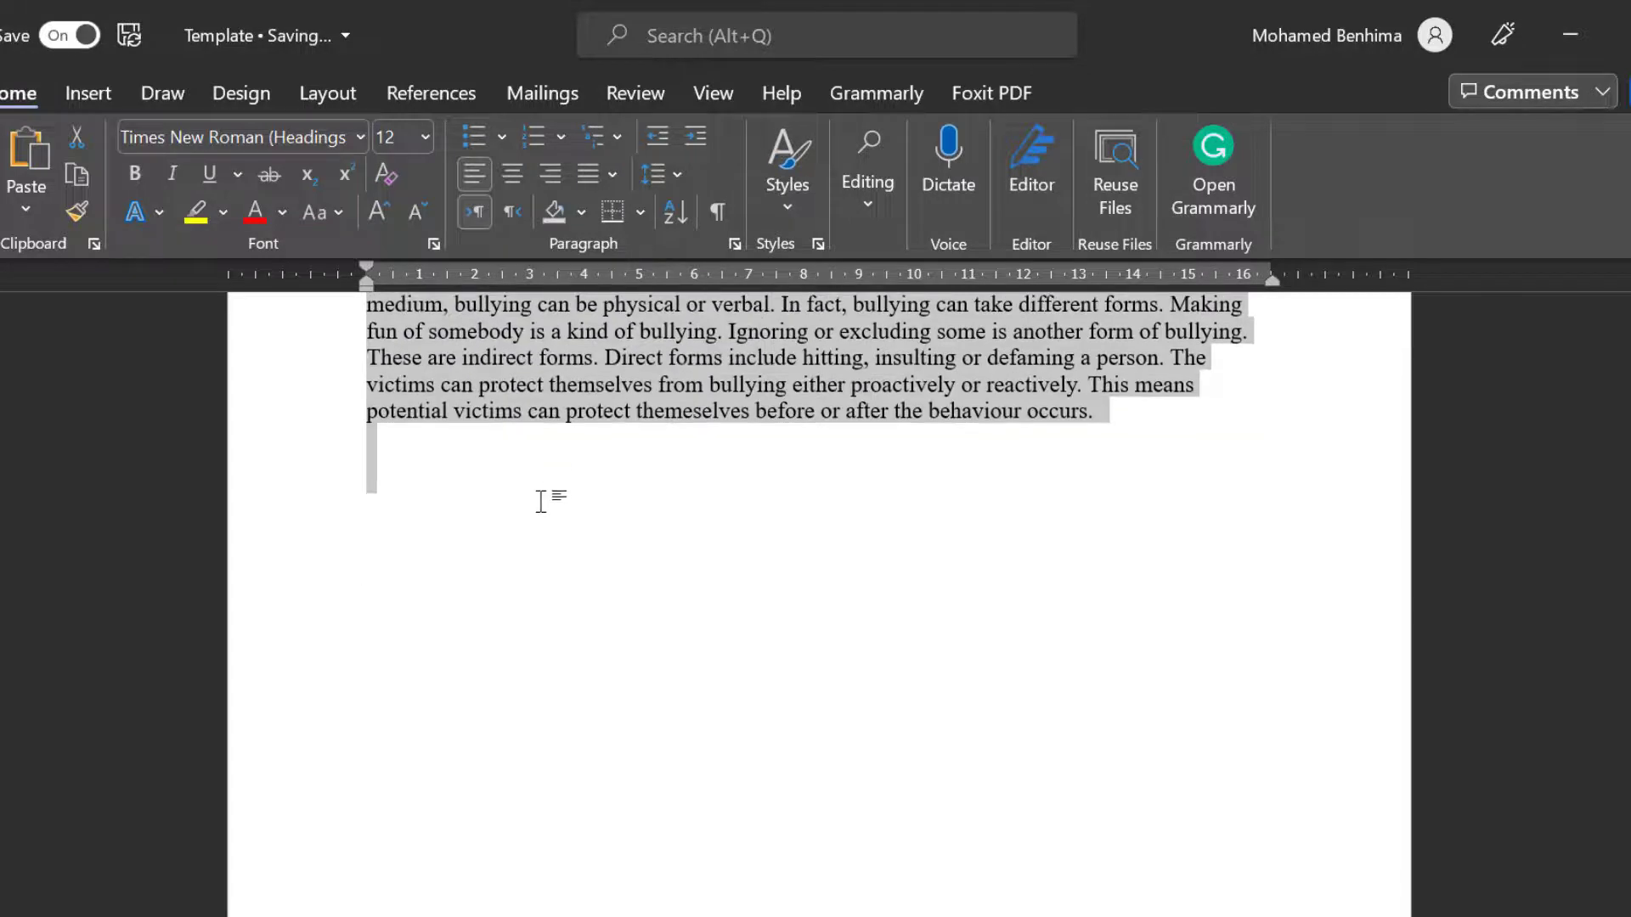
{"action": "scroll", "coordinate": [543, 501], "scroll_direction": "up", "scroll_amount": 8}
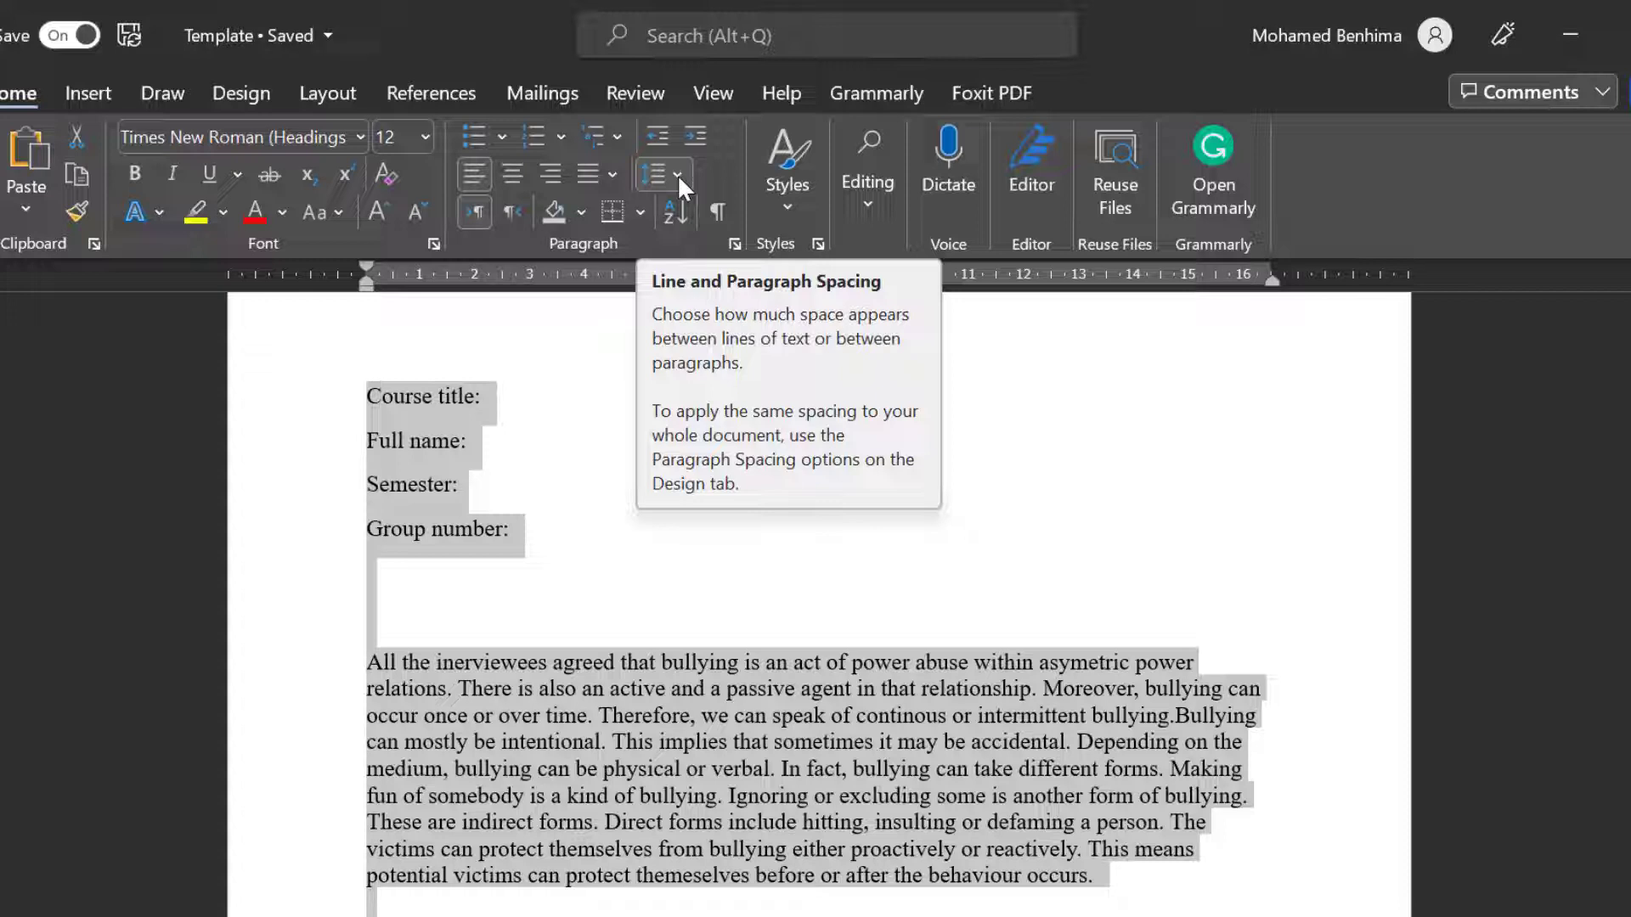
{"action": "left_click", "coordinate": [679, 177]}
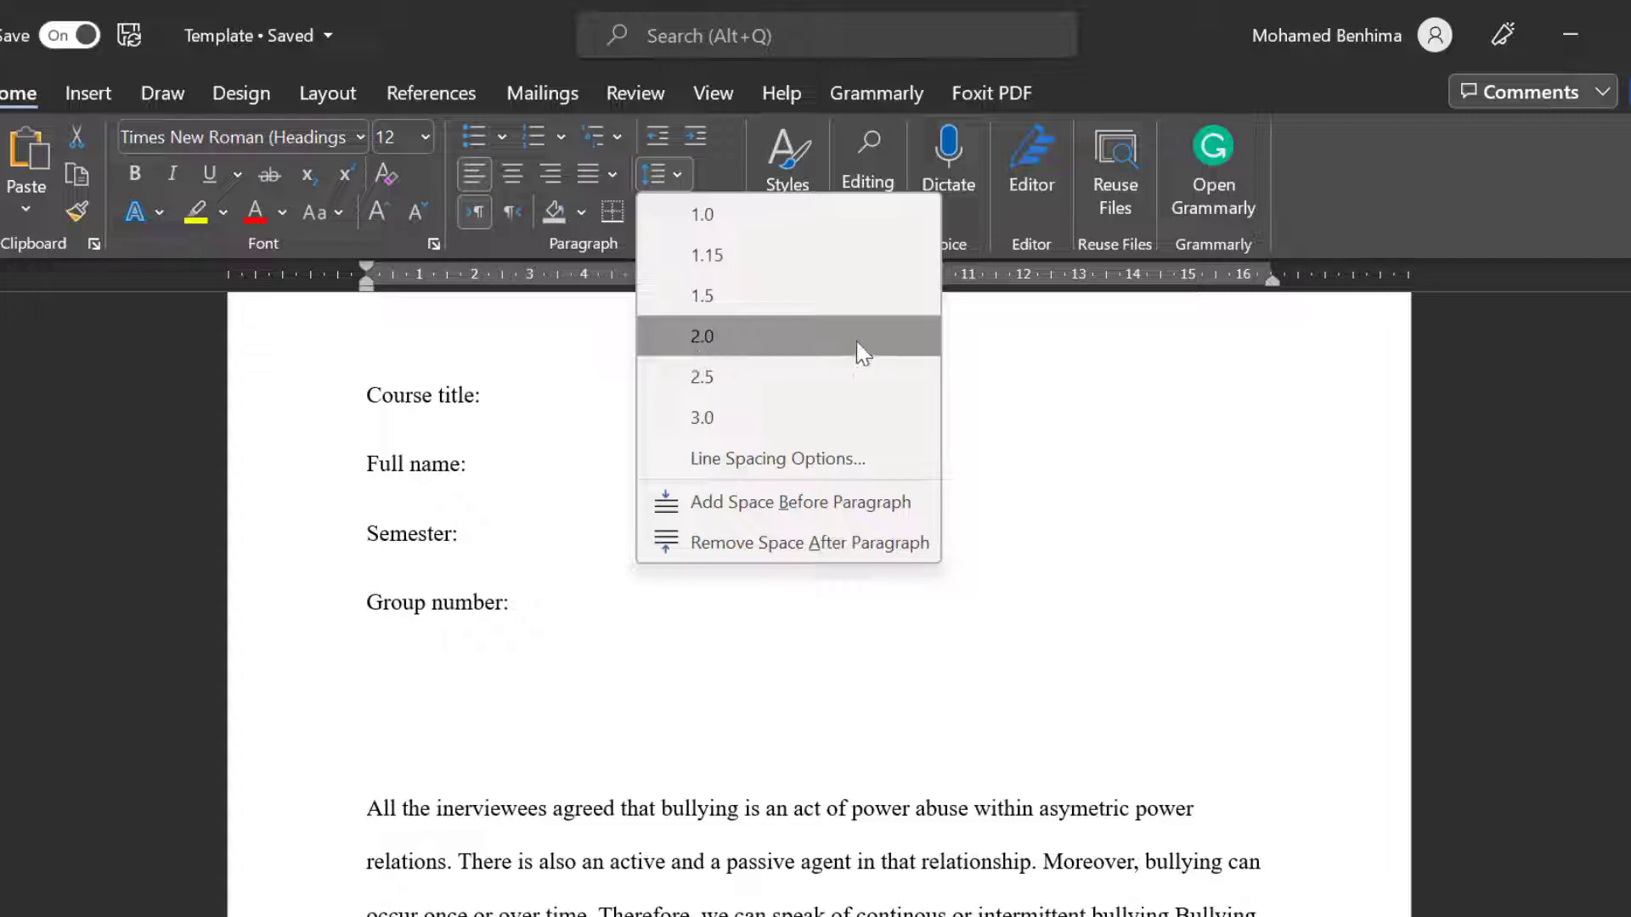
{"action": "left_click", "coordinate": [714, 337]}
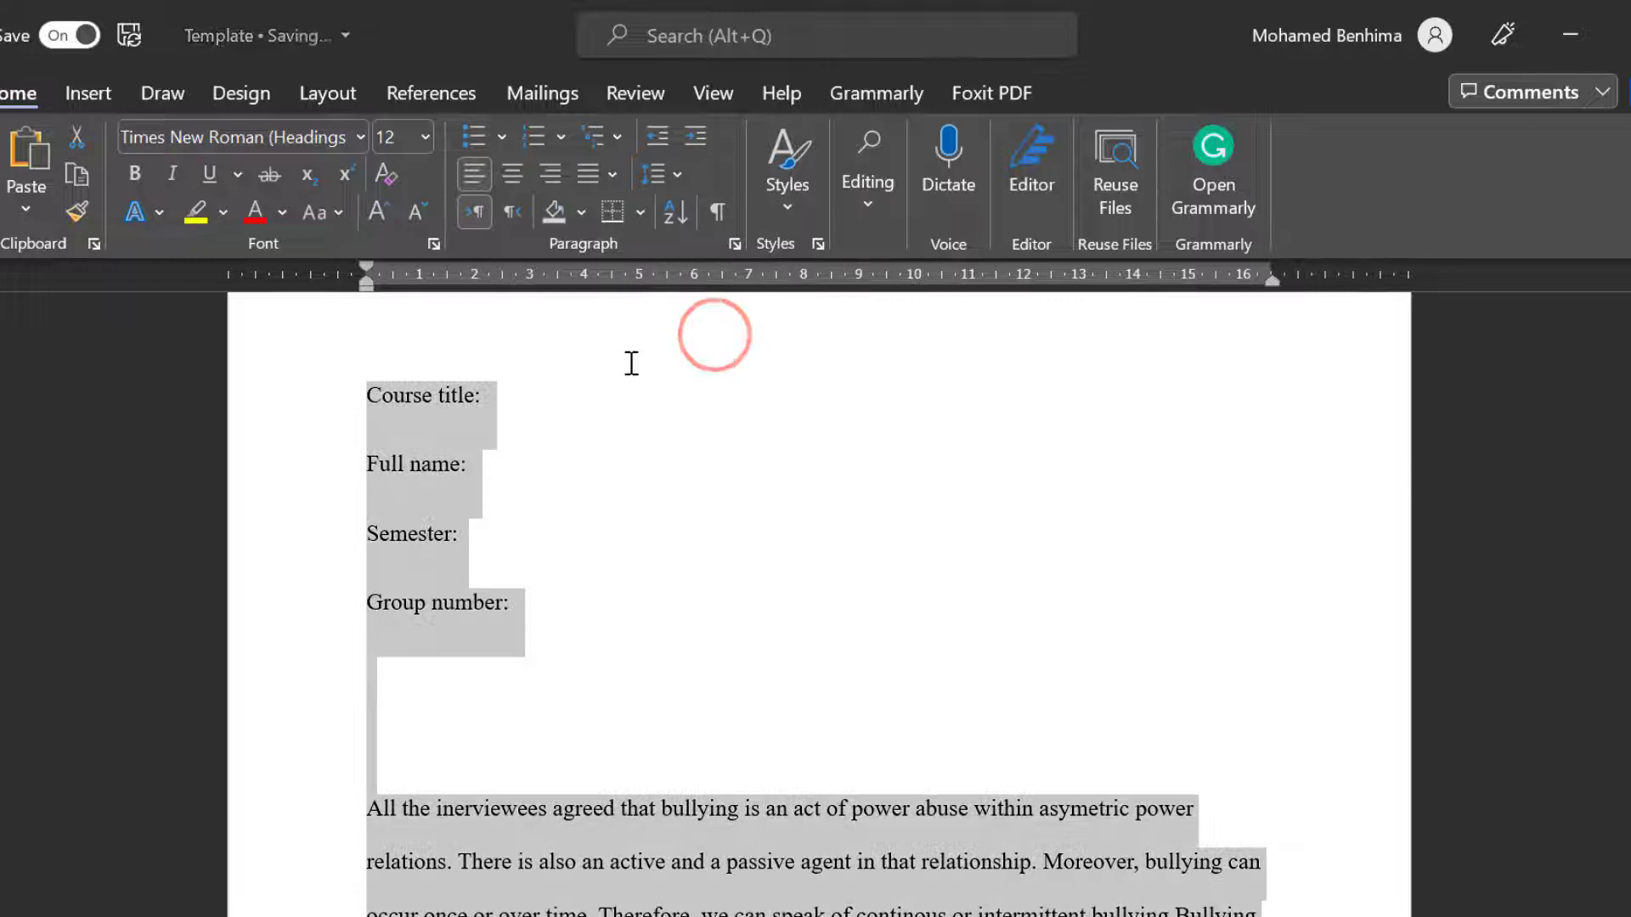
Remove the empty lines between Group number and the bullying paragraph.
{"action": "scroll", "coordinate": [628, 367], "scroll_direction": "down", "scroll_amount": 5}
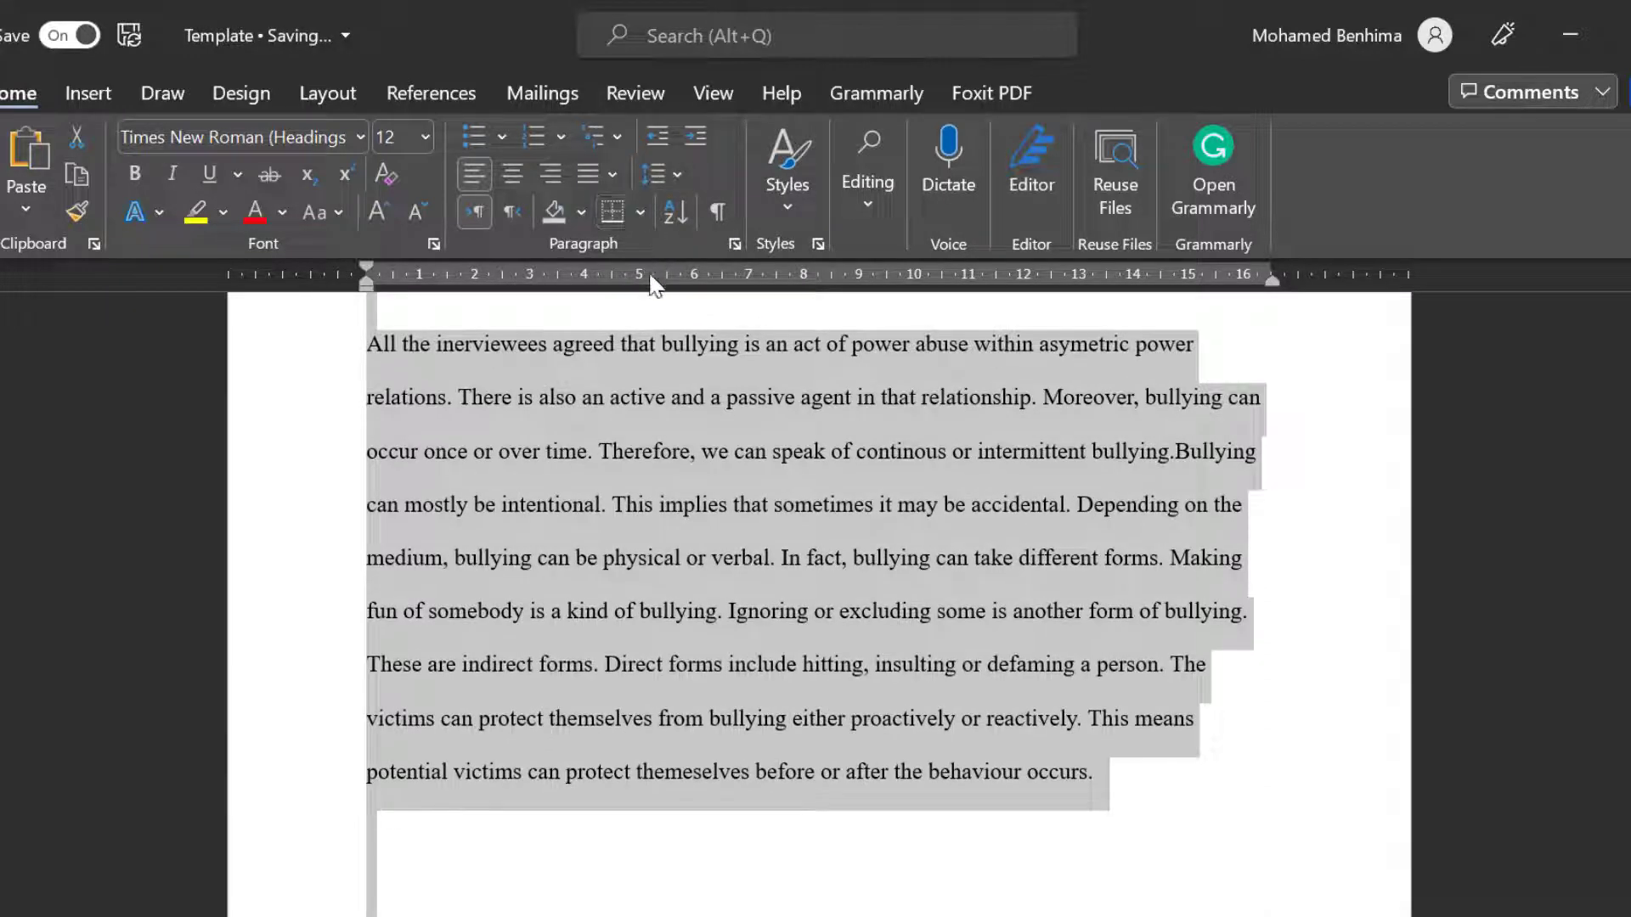
{"action": "scroll", "coordinate": [625, 373], "scroll_direction": "down", "scroll_amount": 4}
{"action": "scroll", "coordinate": [1030, 552], "scroll_direction": "up", "scroll_amount": 6}
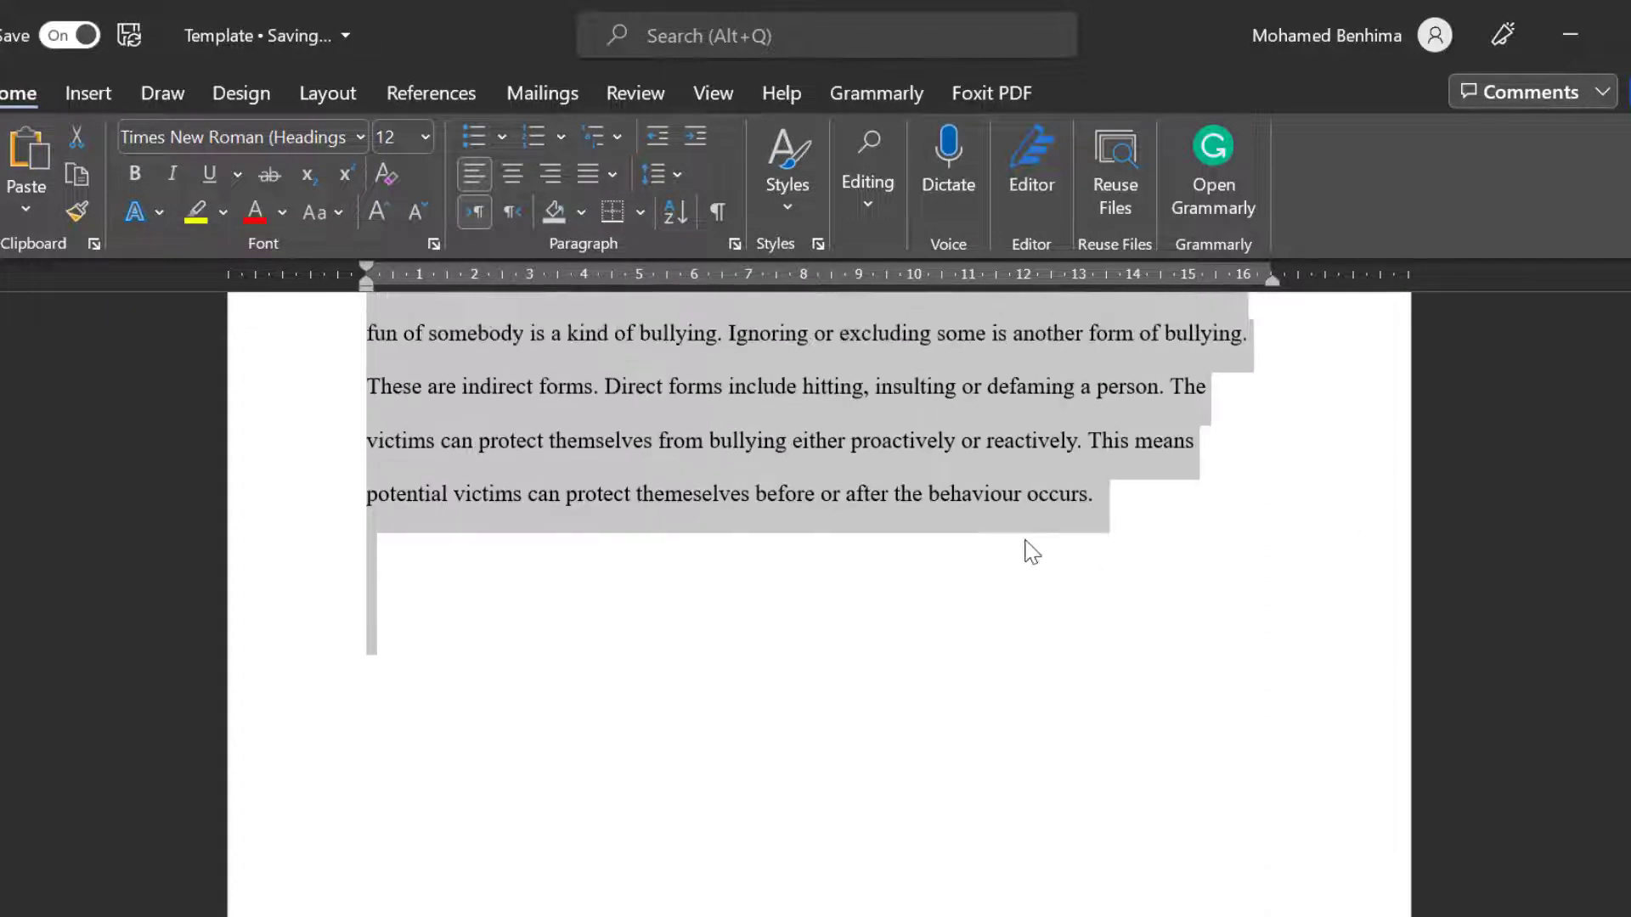
{"action": "scroll", "coordinate": [877, 510], "scroll_direction": "up", "scroll_amount": 4}
{"action": "scroll", "coordinate": [670, 502], "scroll_direction": "down", "scroll_amount": 5}
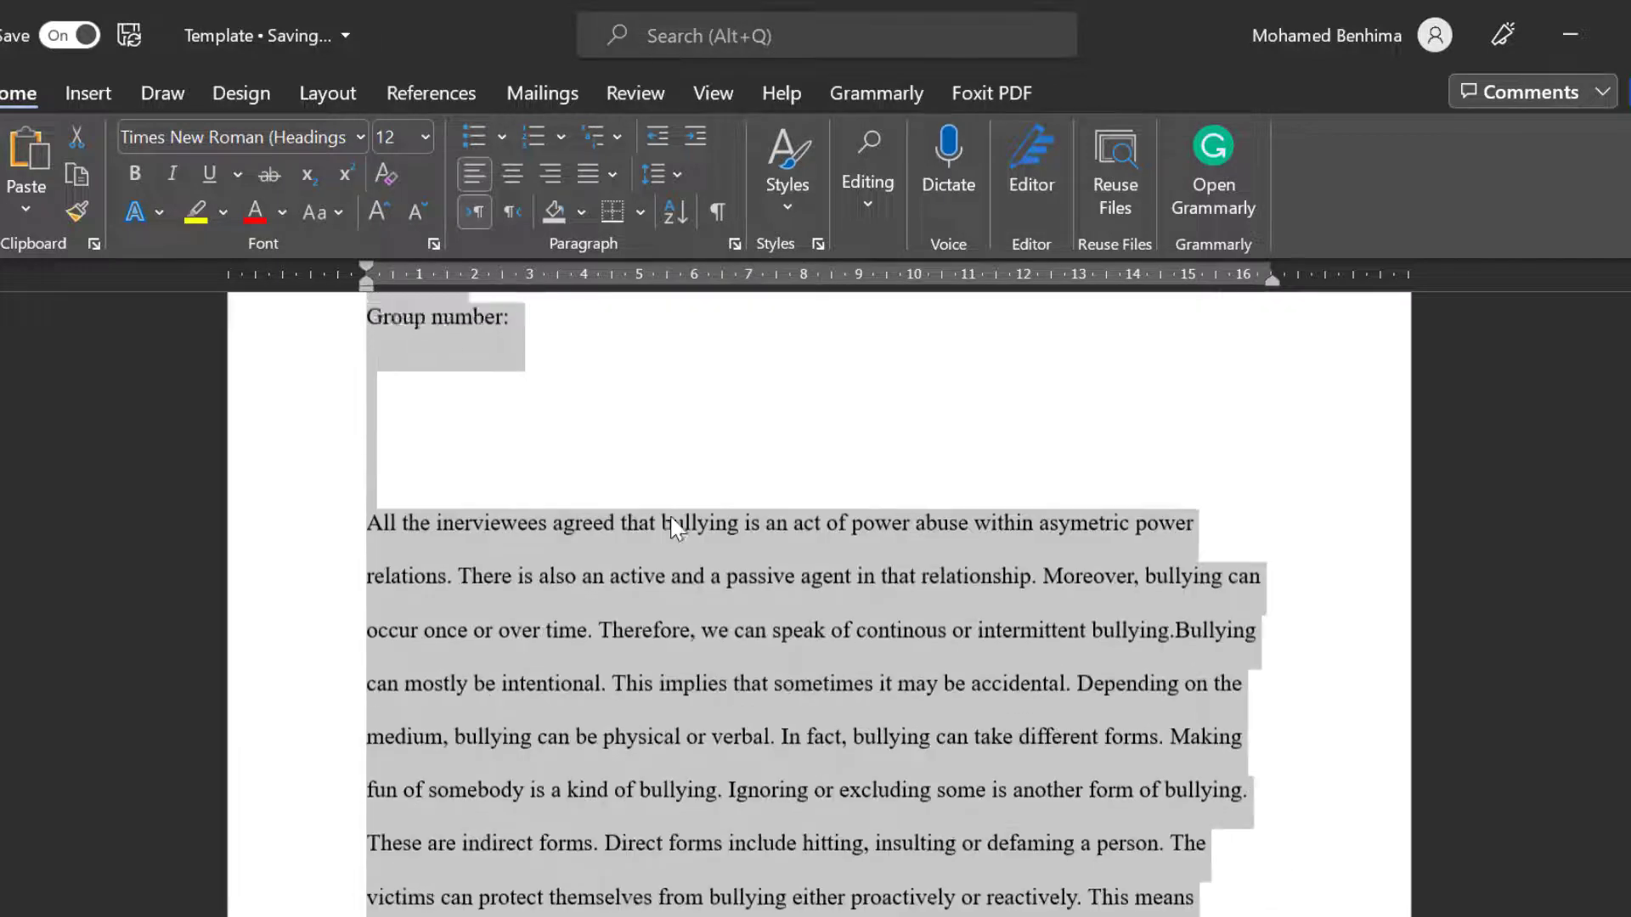
{"action": "left_click", "coordinate": [399, 435]}
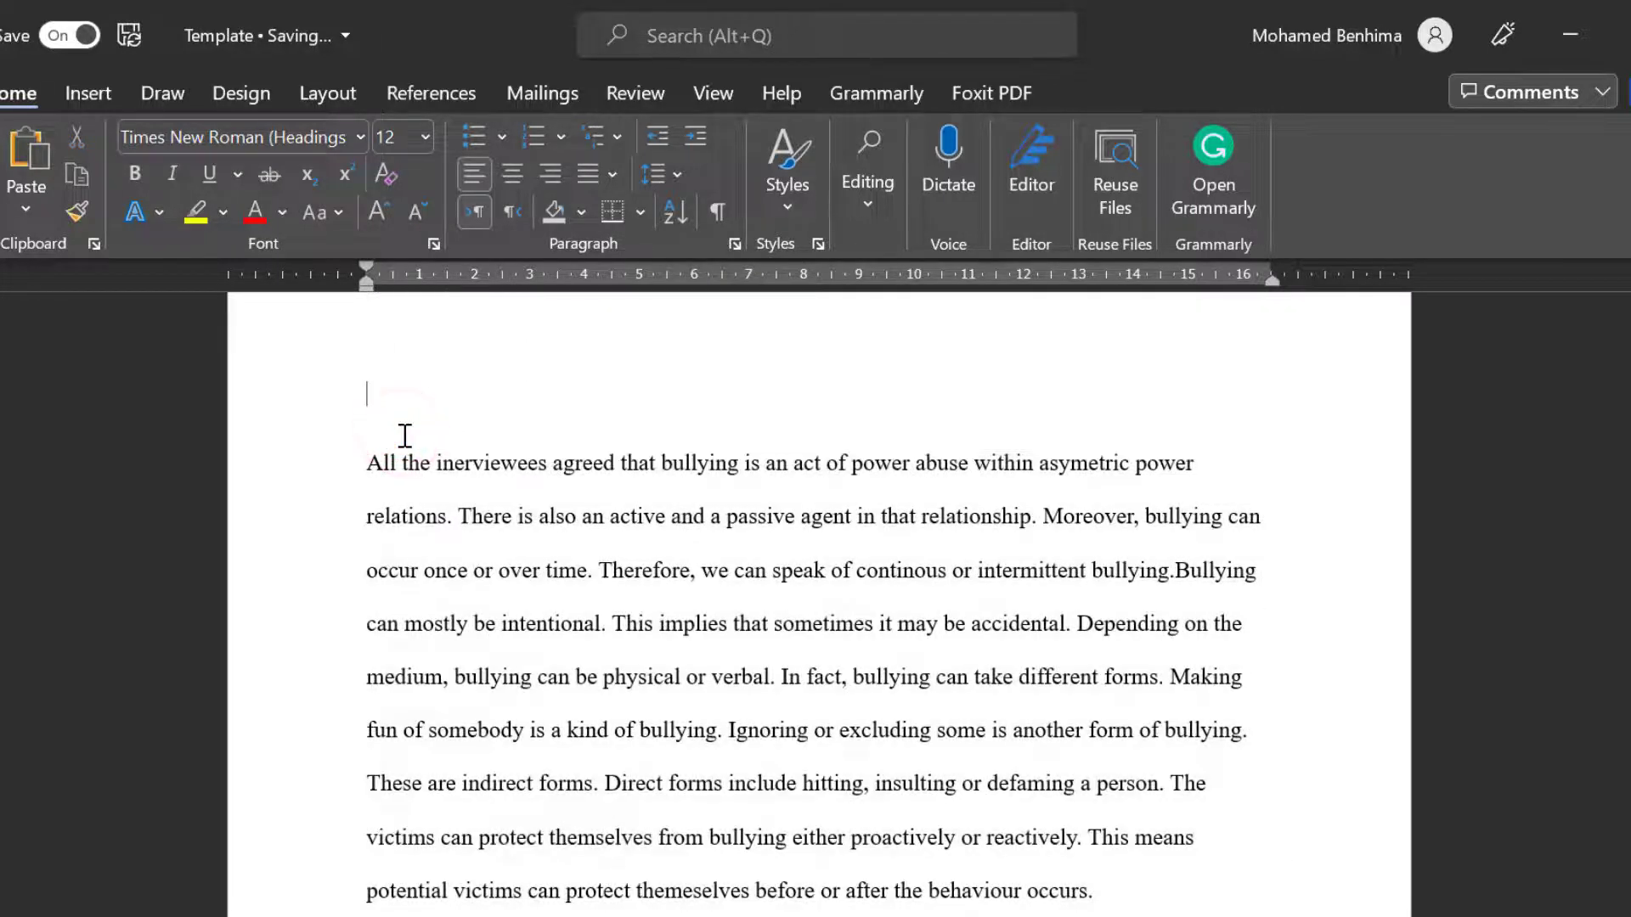
{"action": "scroll", "coordinate": [406, 436], "scroll_direction": "down", "scroll_amount": 2}
Retype 'Group number:' and give the bullying paragraph a 1.27 cm first-line indent.
{"action": "type", "text": "Group number:"}
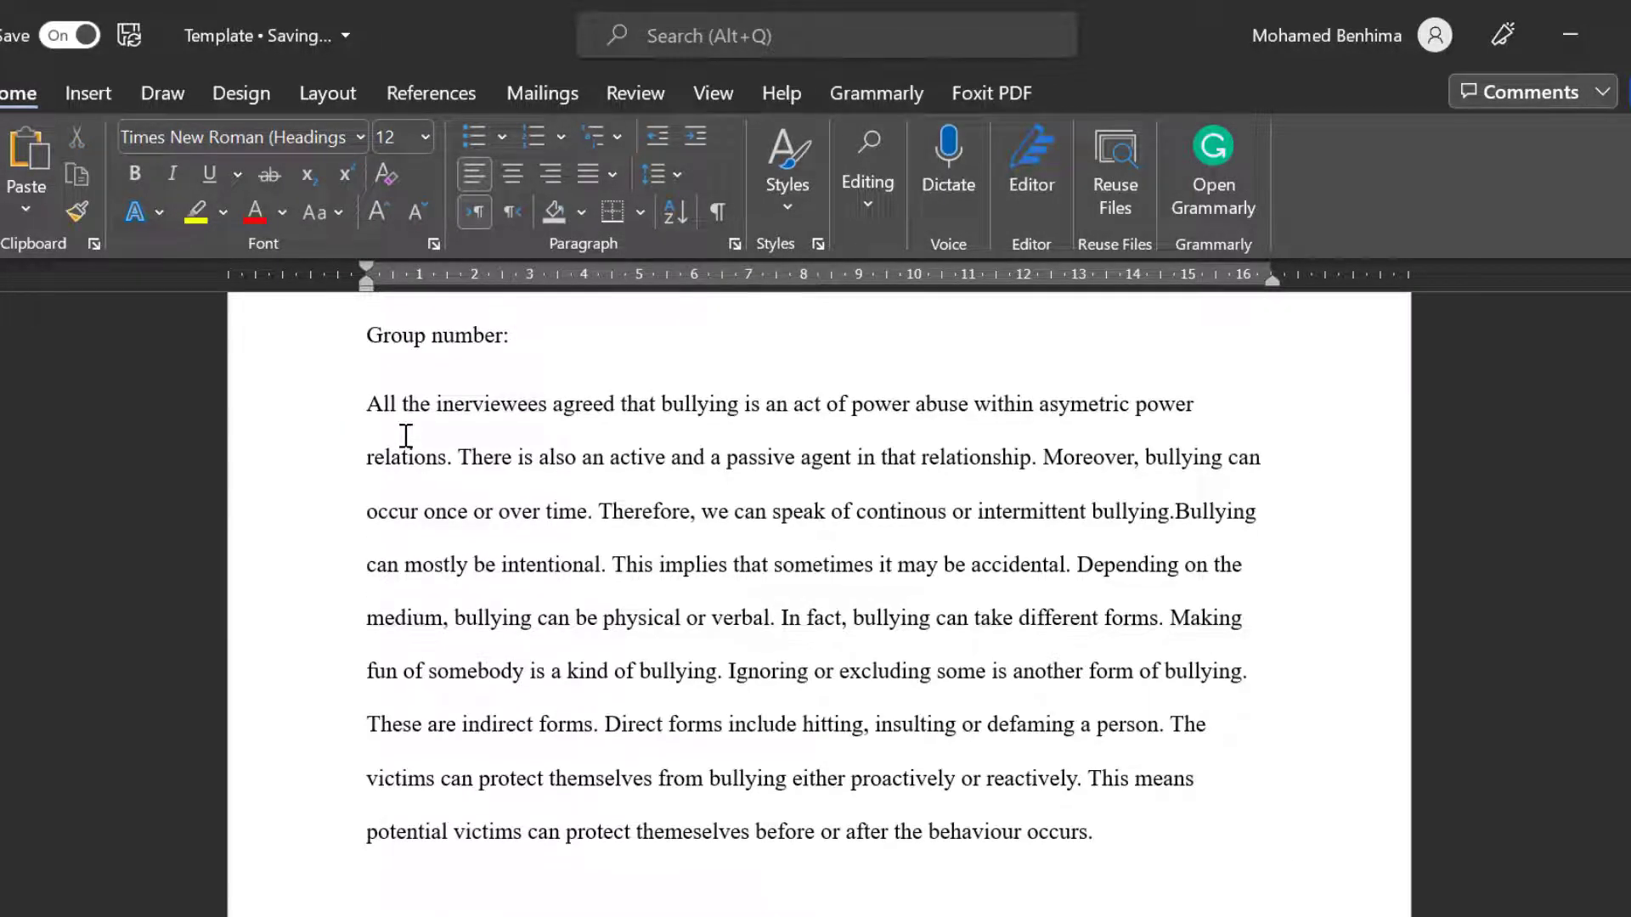
{"action": "mouse_move", "coordinate": [373, 406]}
{"action": "left_mouse_down"}
{"action": "mouse_move", "coordinate": [753, 692]}
{"action": "mouse_move", "coordinate": [1053, 813]}
{"action": "mouse_move", "coordinate": [1158, 823]}
{"action": "left_mouse_up"}
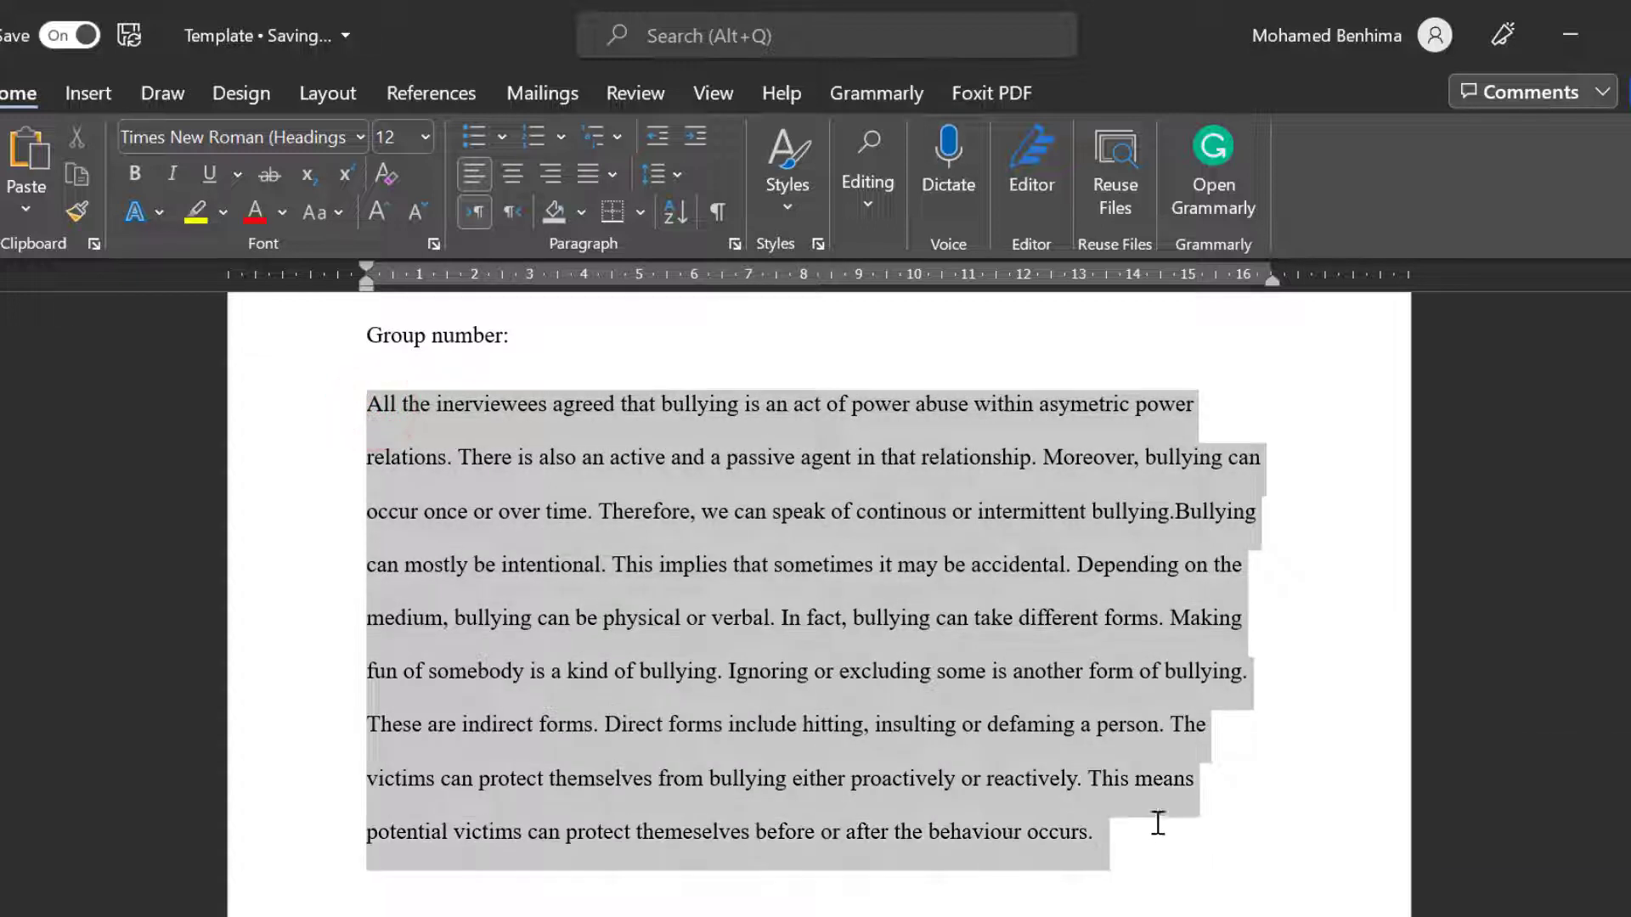
{"action": "right_click", "coordinate": [613, 497]}
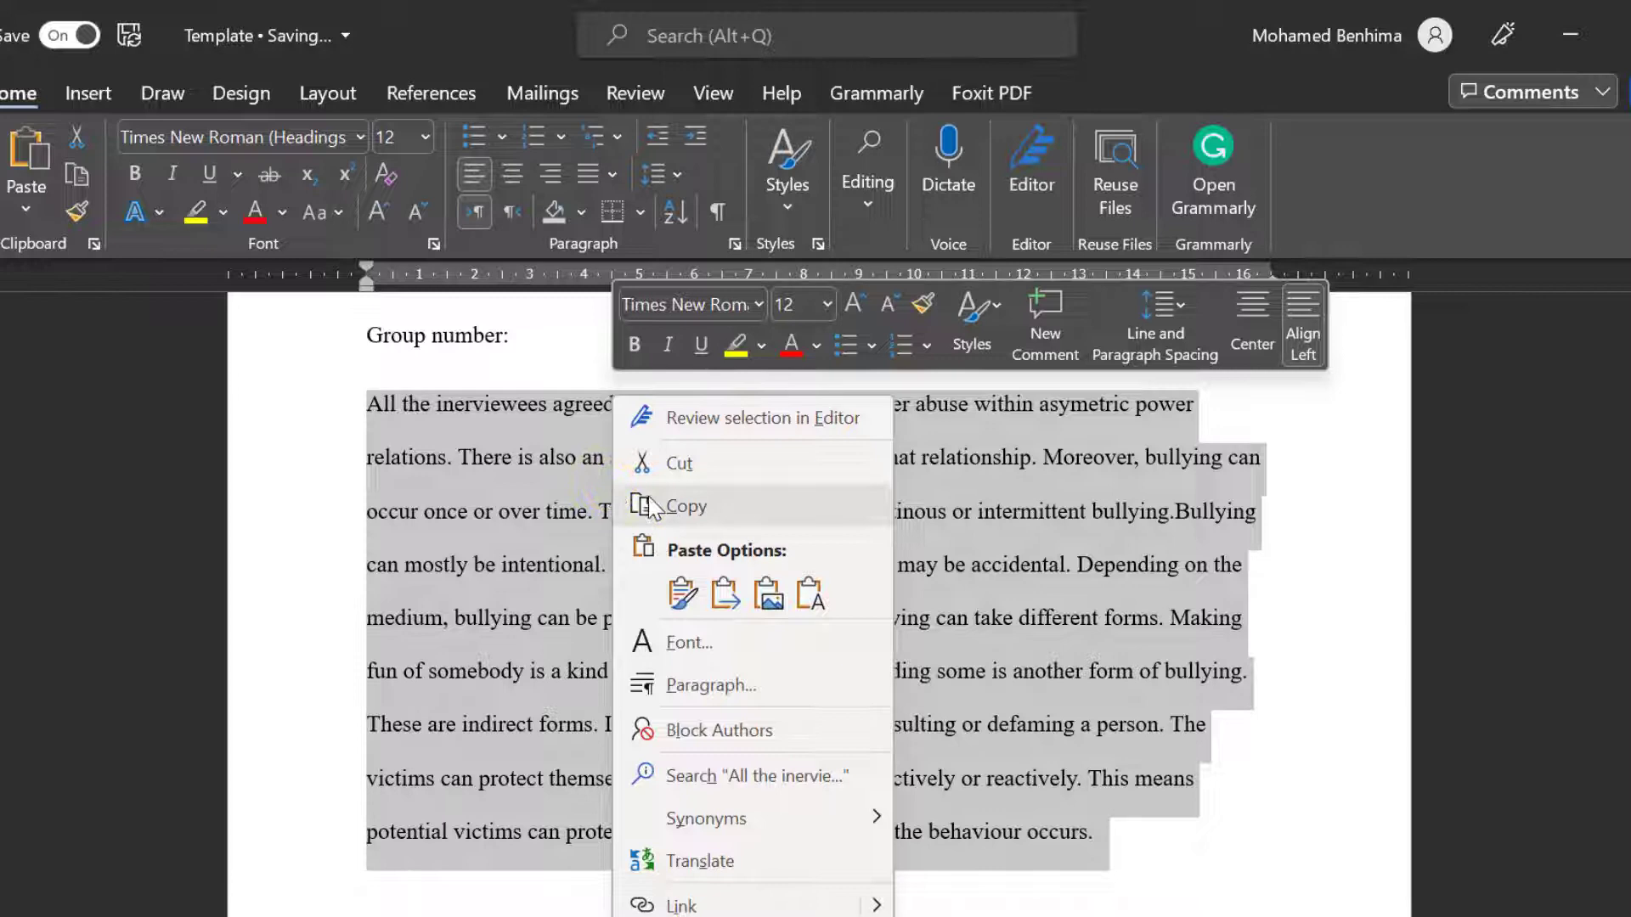
{"action": "left_click", "coordinate": [698, 687]}
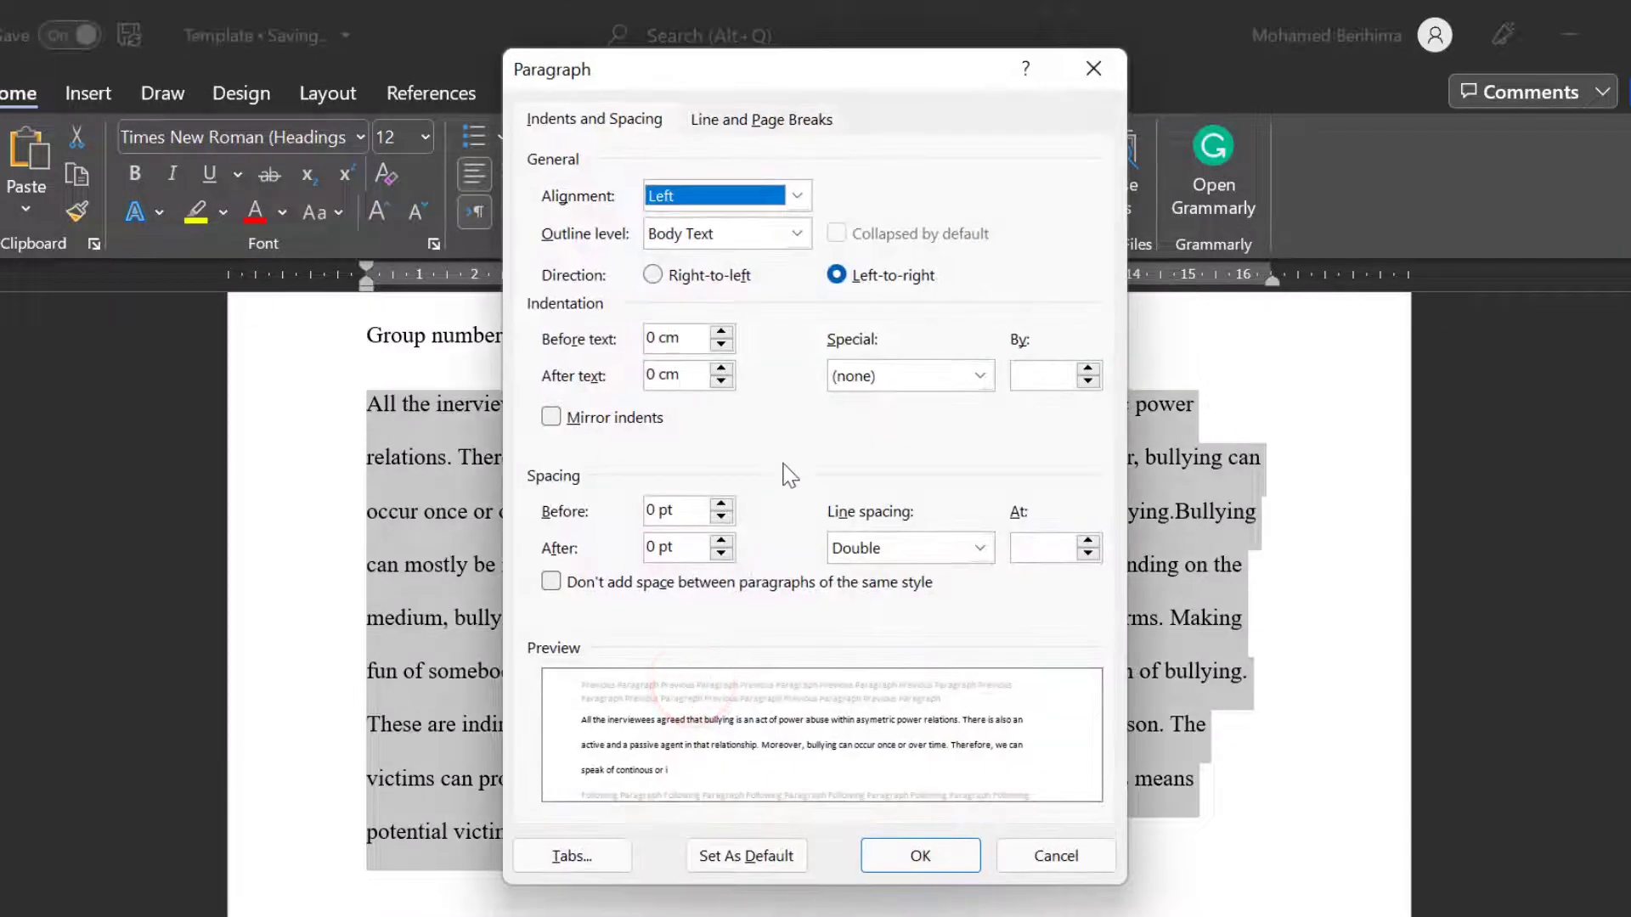
{"action": "left_click", "coordinate": [985, 375]}
{"action": "left_click", "coordinate": [900, 418]}
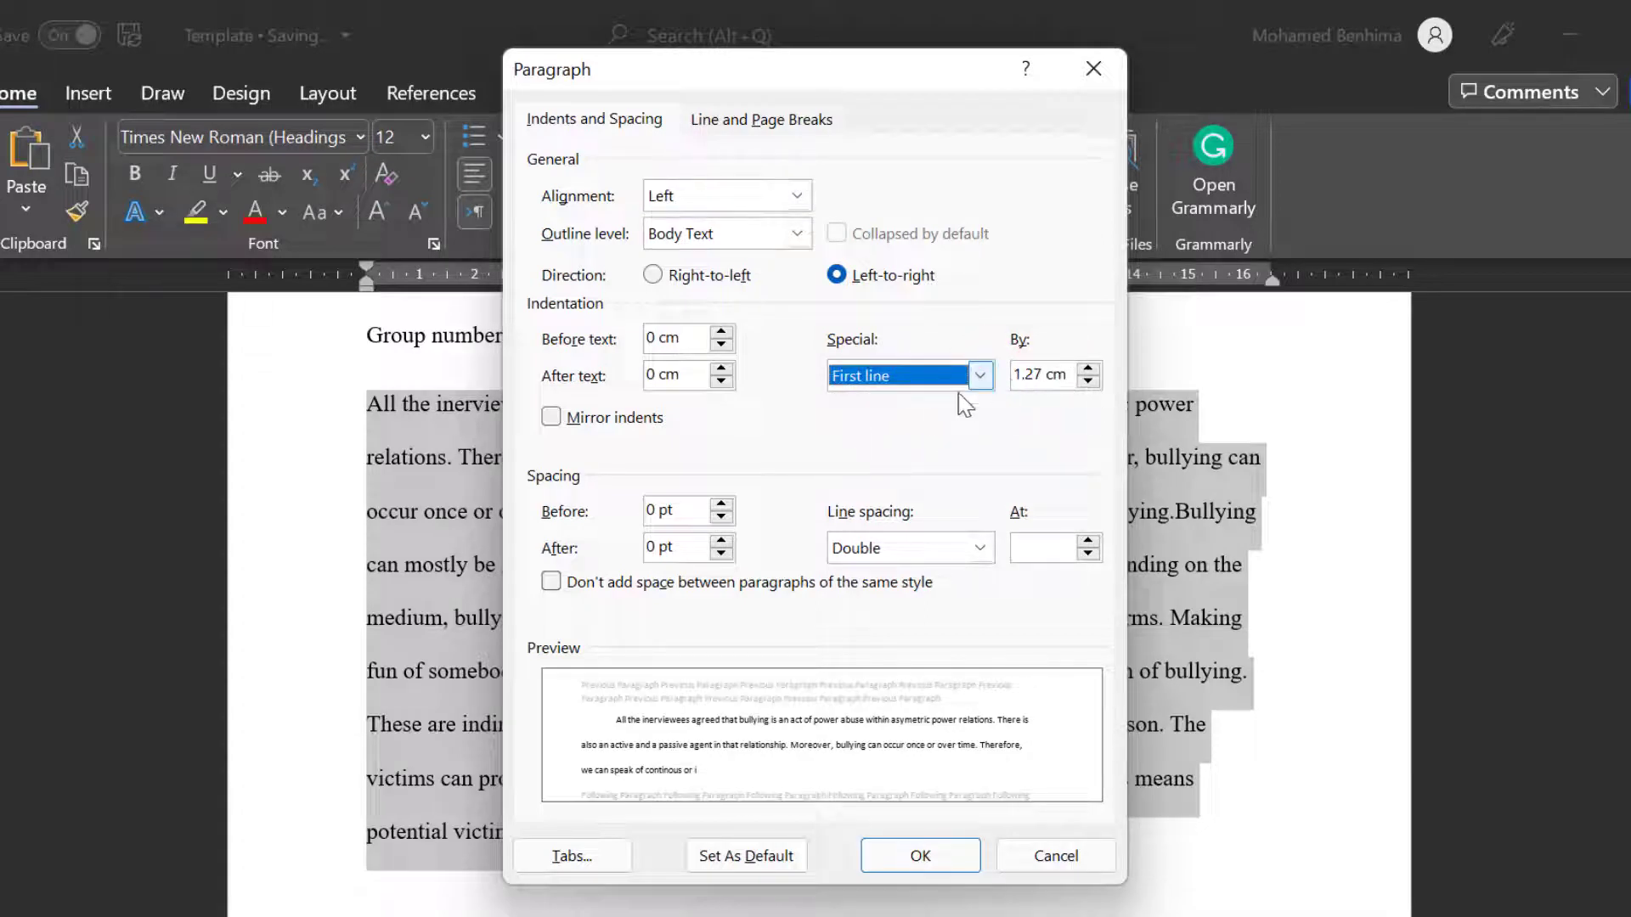
{"action": "left_click", "coordinate": [931, 864]}
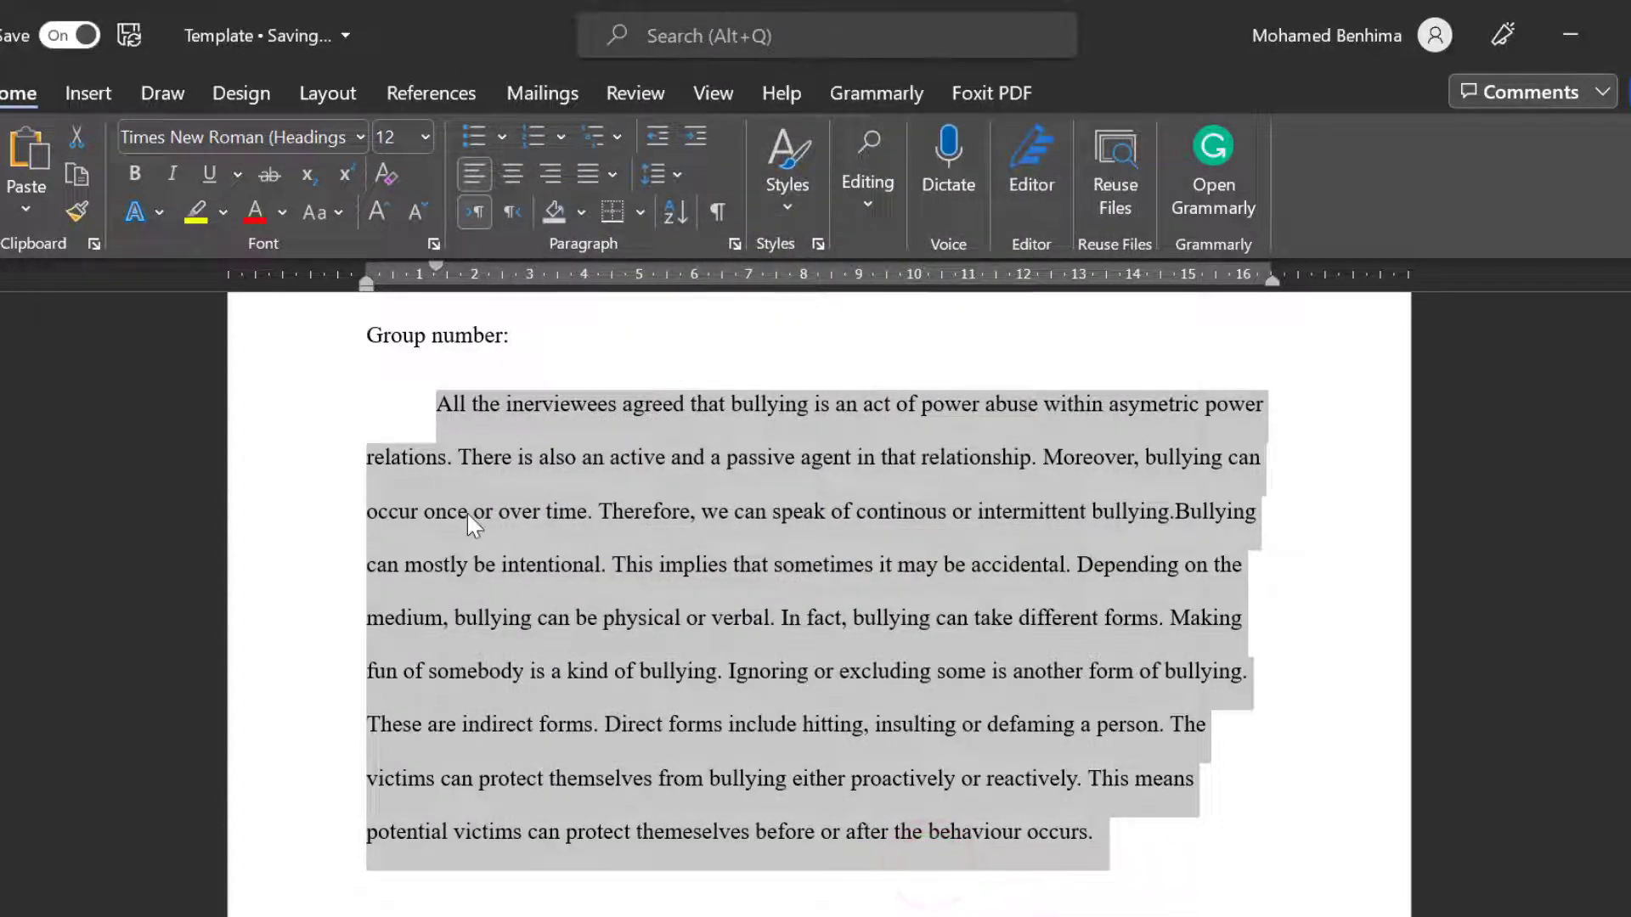
Add an empty new paragraph after the last sentence of the bullying paragraph.
{"action": "scroll", "coordinate": [583, 518], "scroll_direction": "down", "scroll_amount": 1}
{"action": "scroll", "coordinate": [546, 484], "scroll_direction": "up", "scroll_amount": 3}
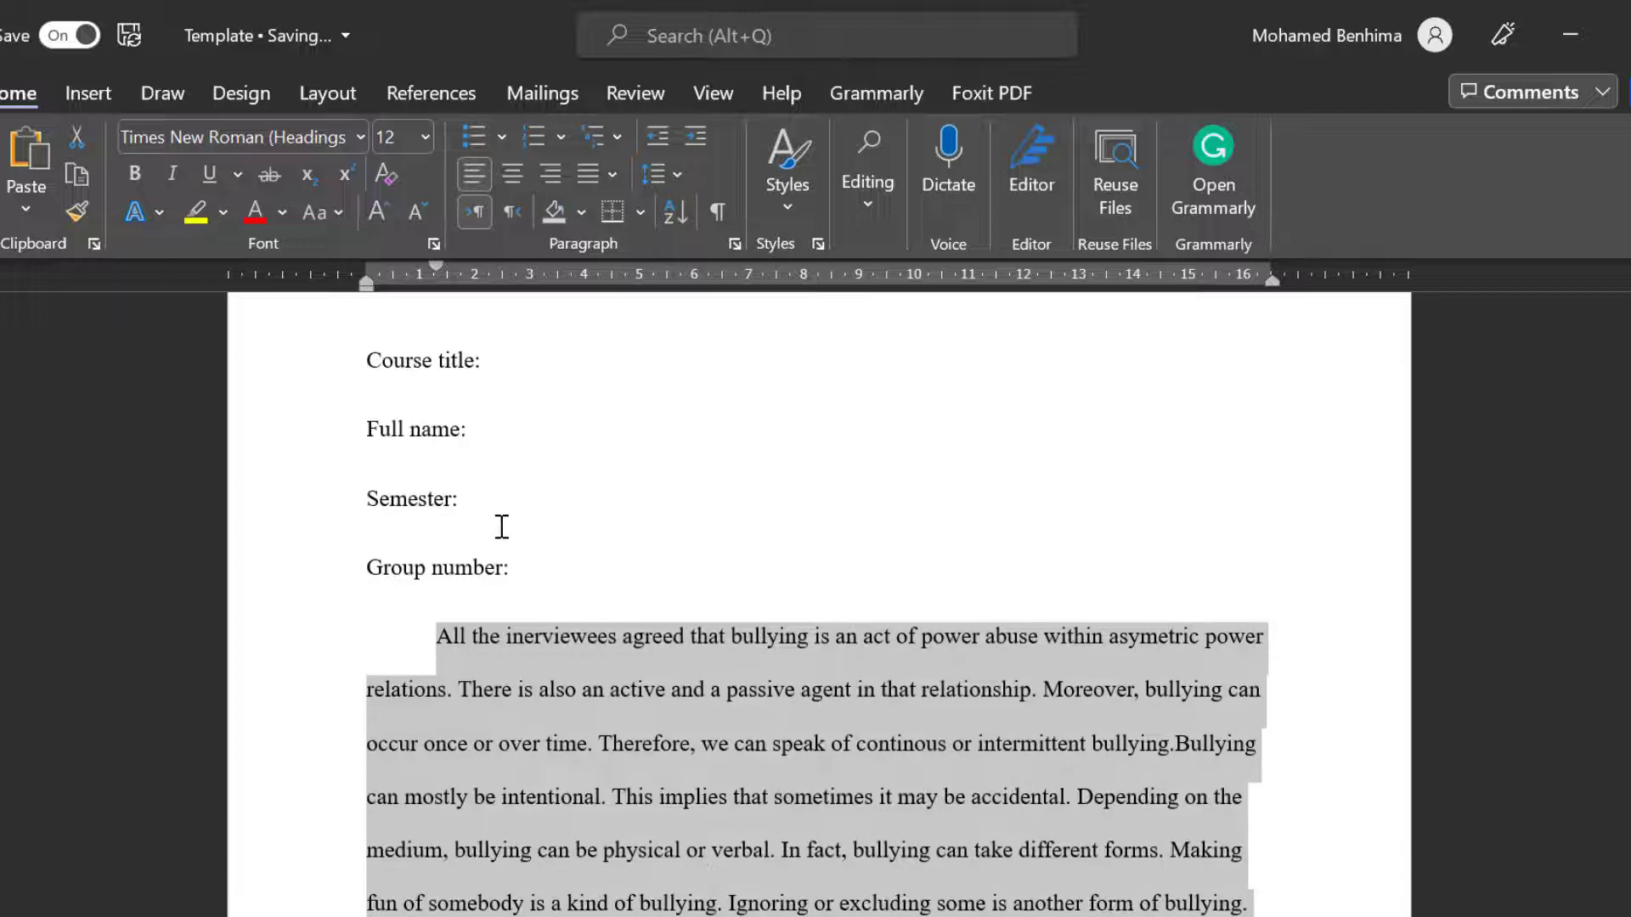
{"action": "scroll", "coordinate": [499, 527], "scroll_direction": "down", "scroll_amount": 1}
{"action": "scroll", "coordinate": [497, 522], "scroll_direction": "down", "scroll_amount": 3}
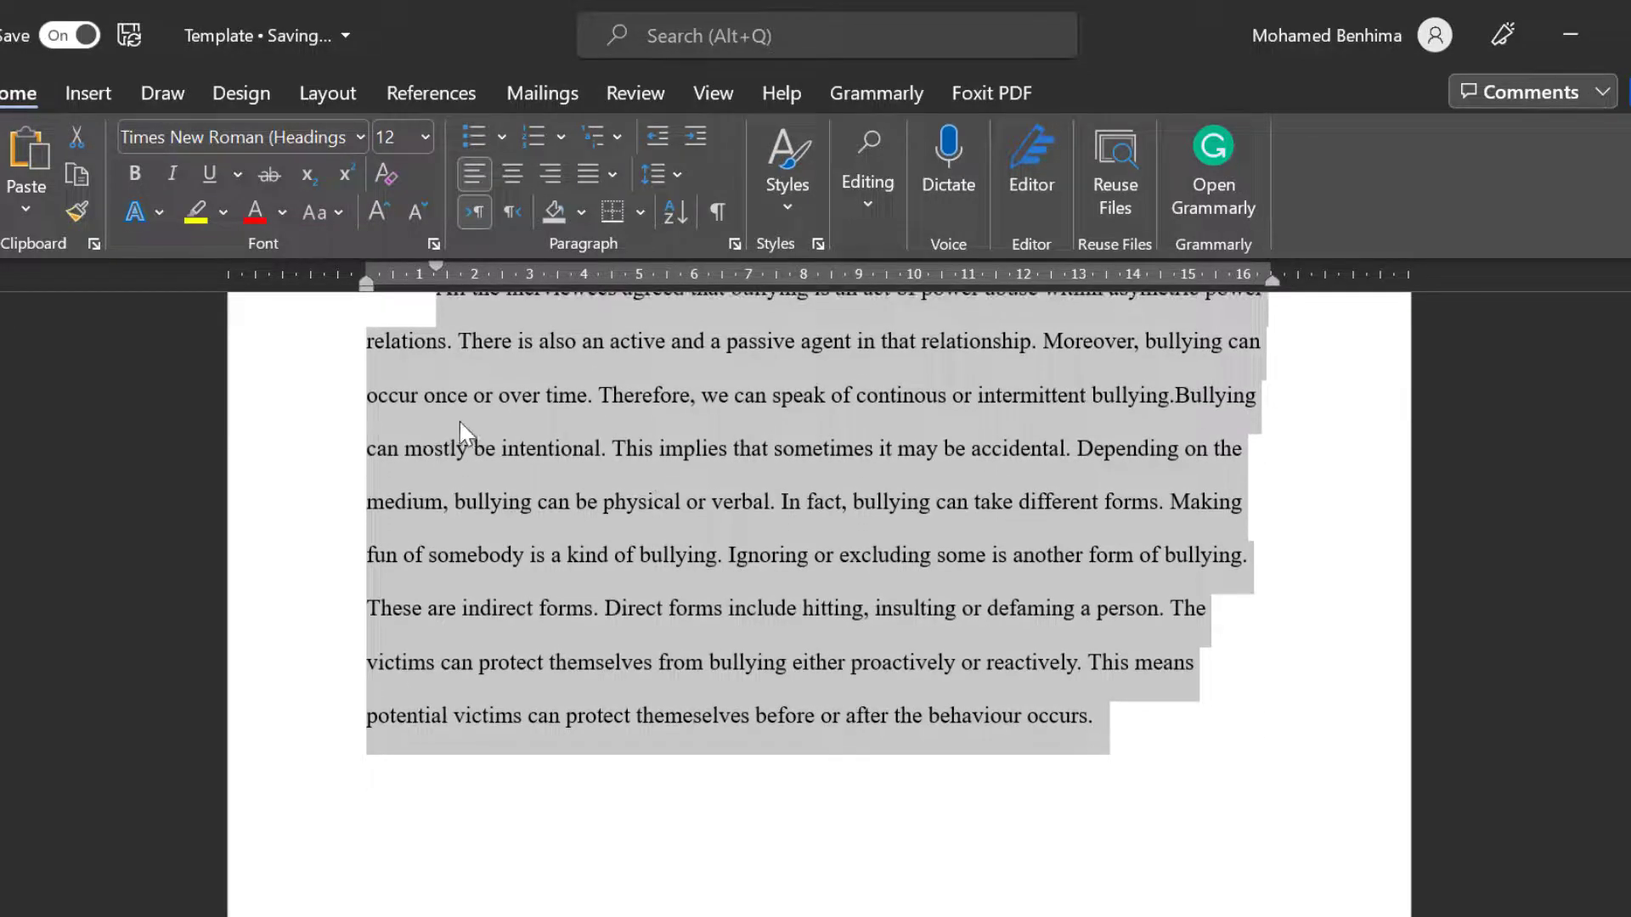
{"action": "scroll", "coordinate": [434, 417], "scroll_direction": "up", "scroll_amount": 1}
{"action": "scroll", "coordinate": [431, 414], "scroll_direction": "up", "scroll_amount": 1}
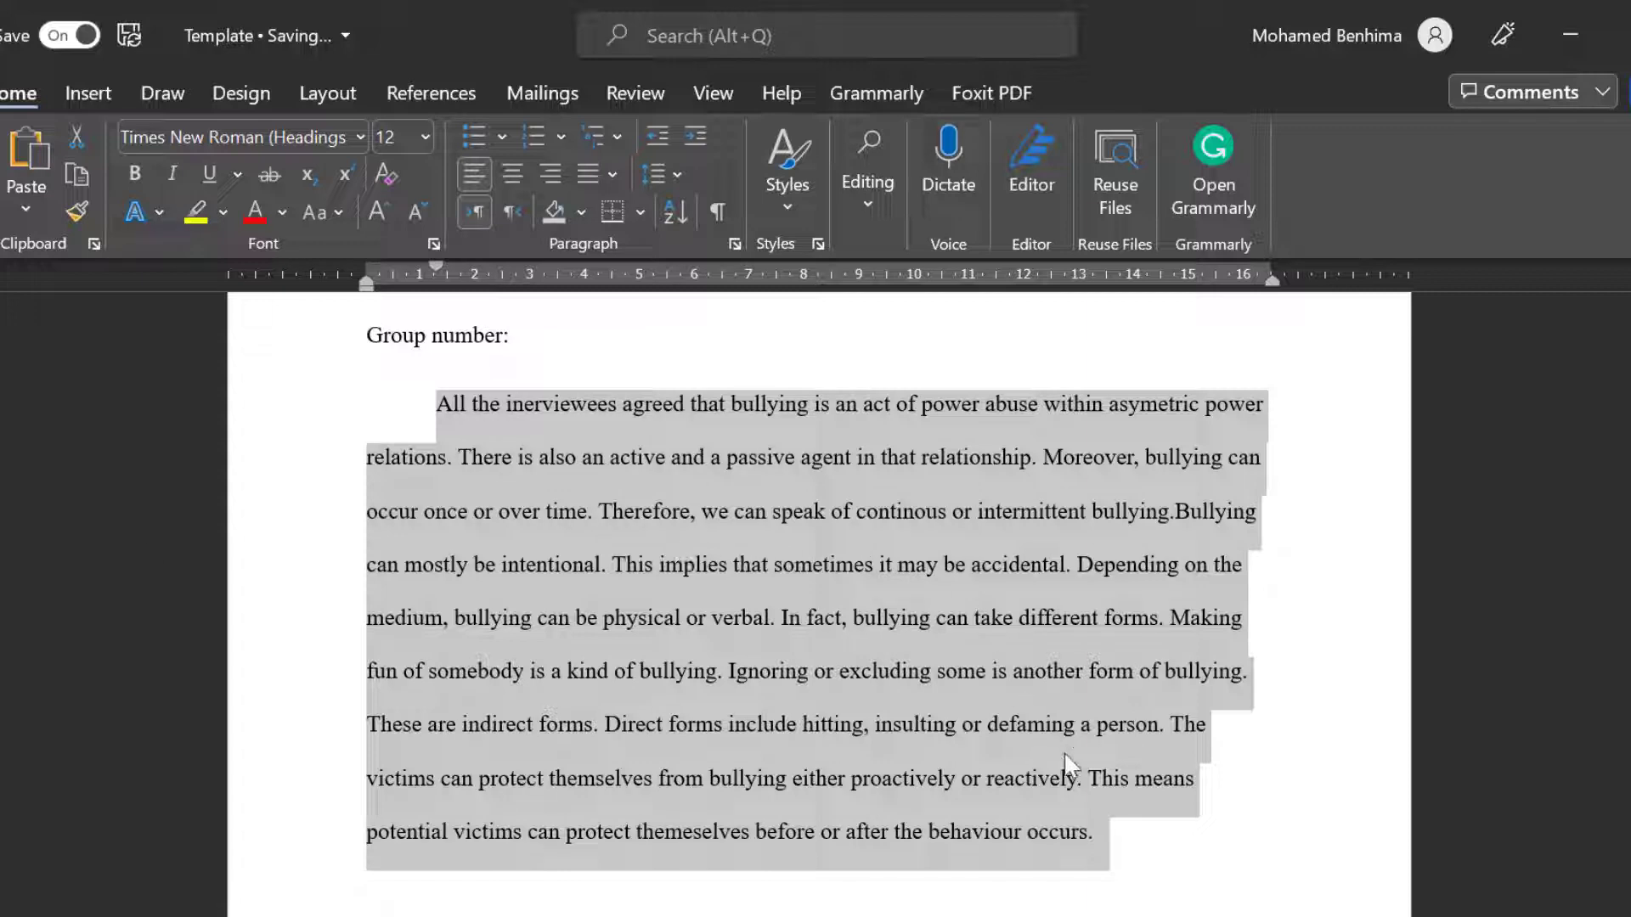
{"action": "left_click", "coordinate": [1129, 803]}
{"action": "left_click", "coordinate": [1100, 841]}
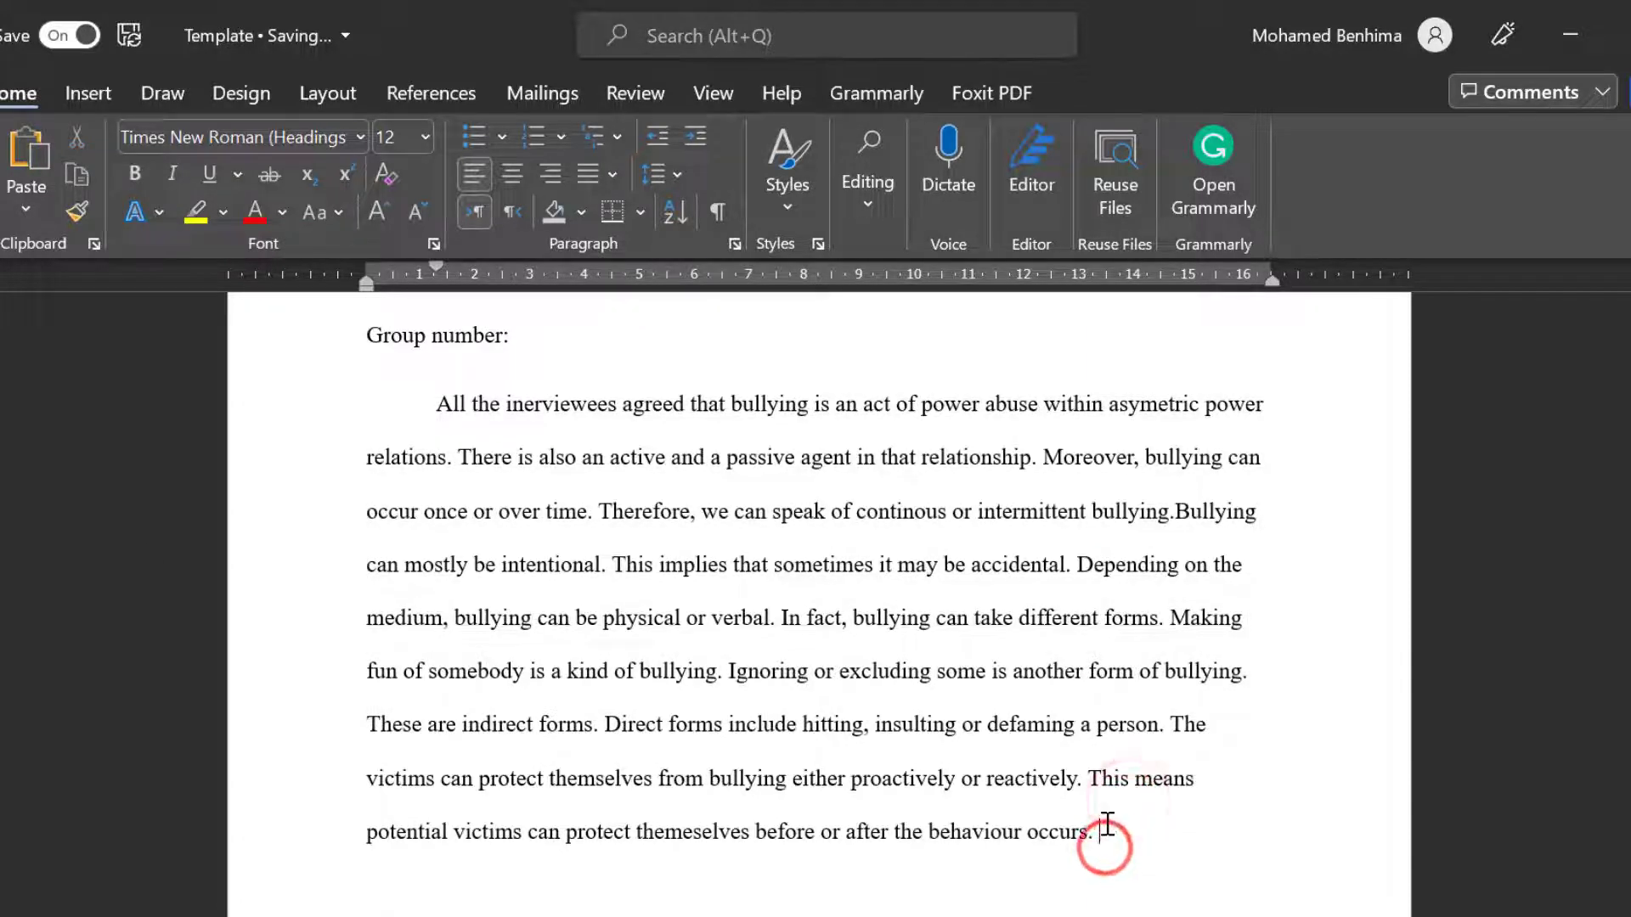
{"action": "key", "text": "Return"}
{"action": "type", "text": "s"}
{"action": "key", "text": "BackSpace"}
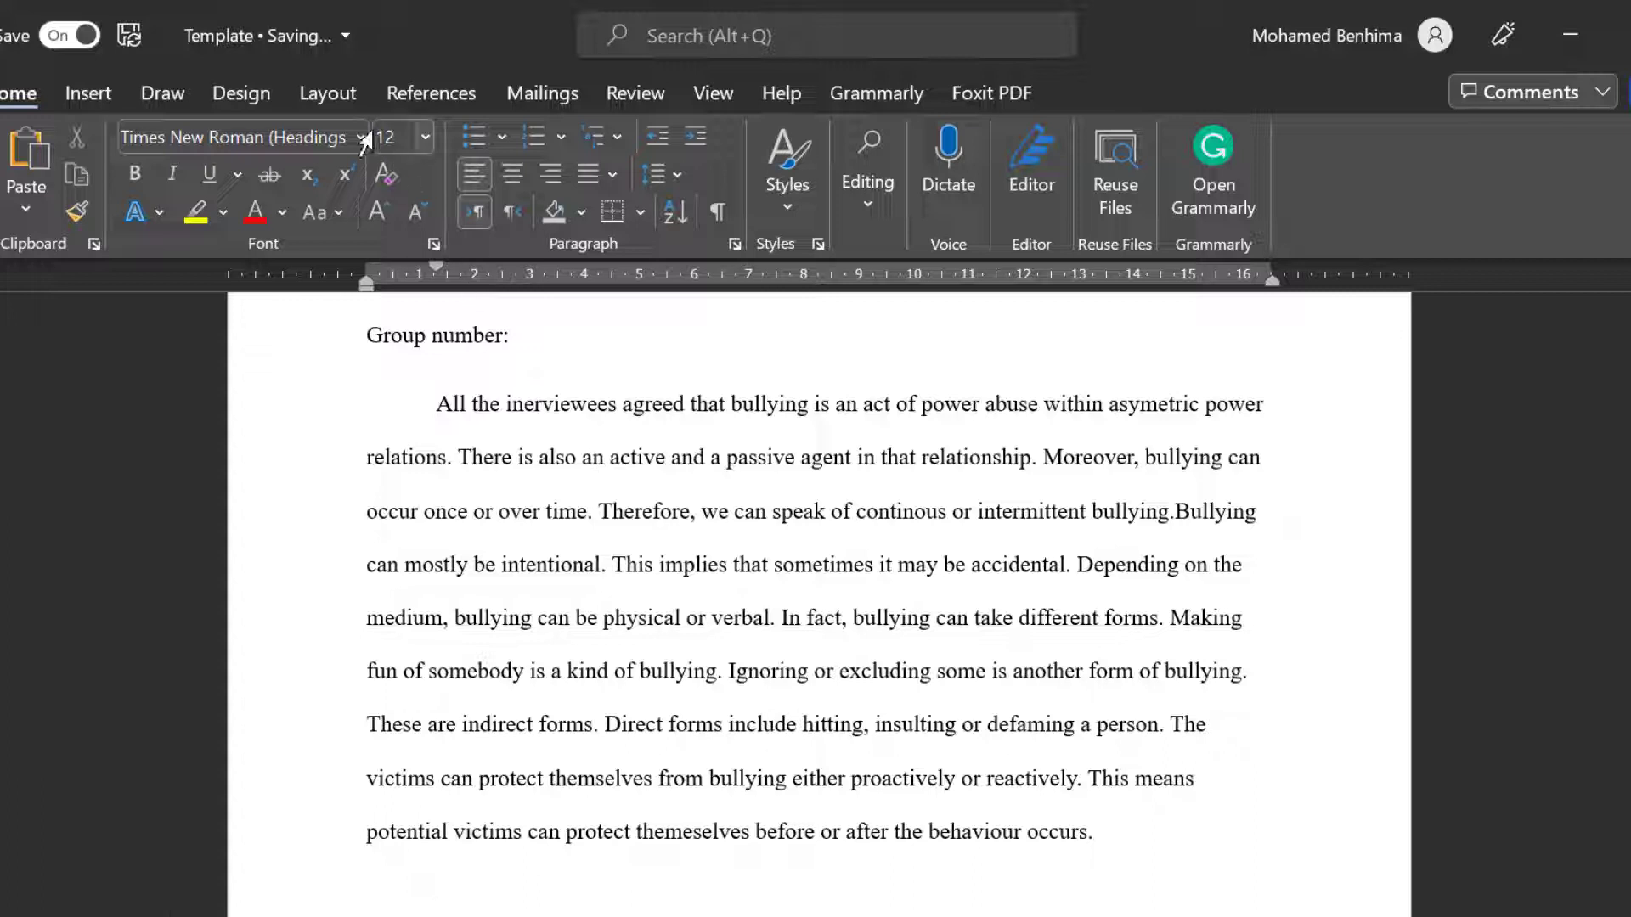
In Custom Margins, keep 2.54 cm margins, portrait orientation, applied to the whole document.
{"action": "left_click", "coordinate": [331, 107]}
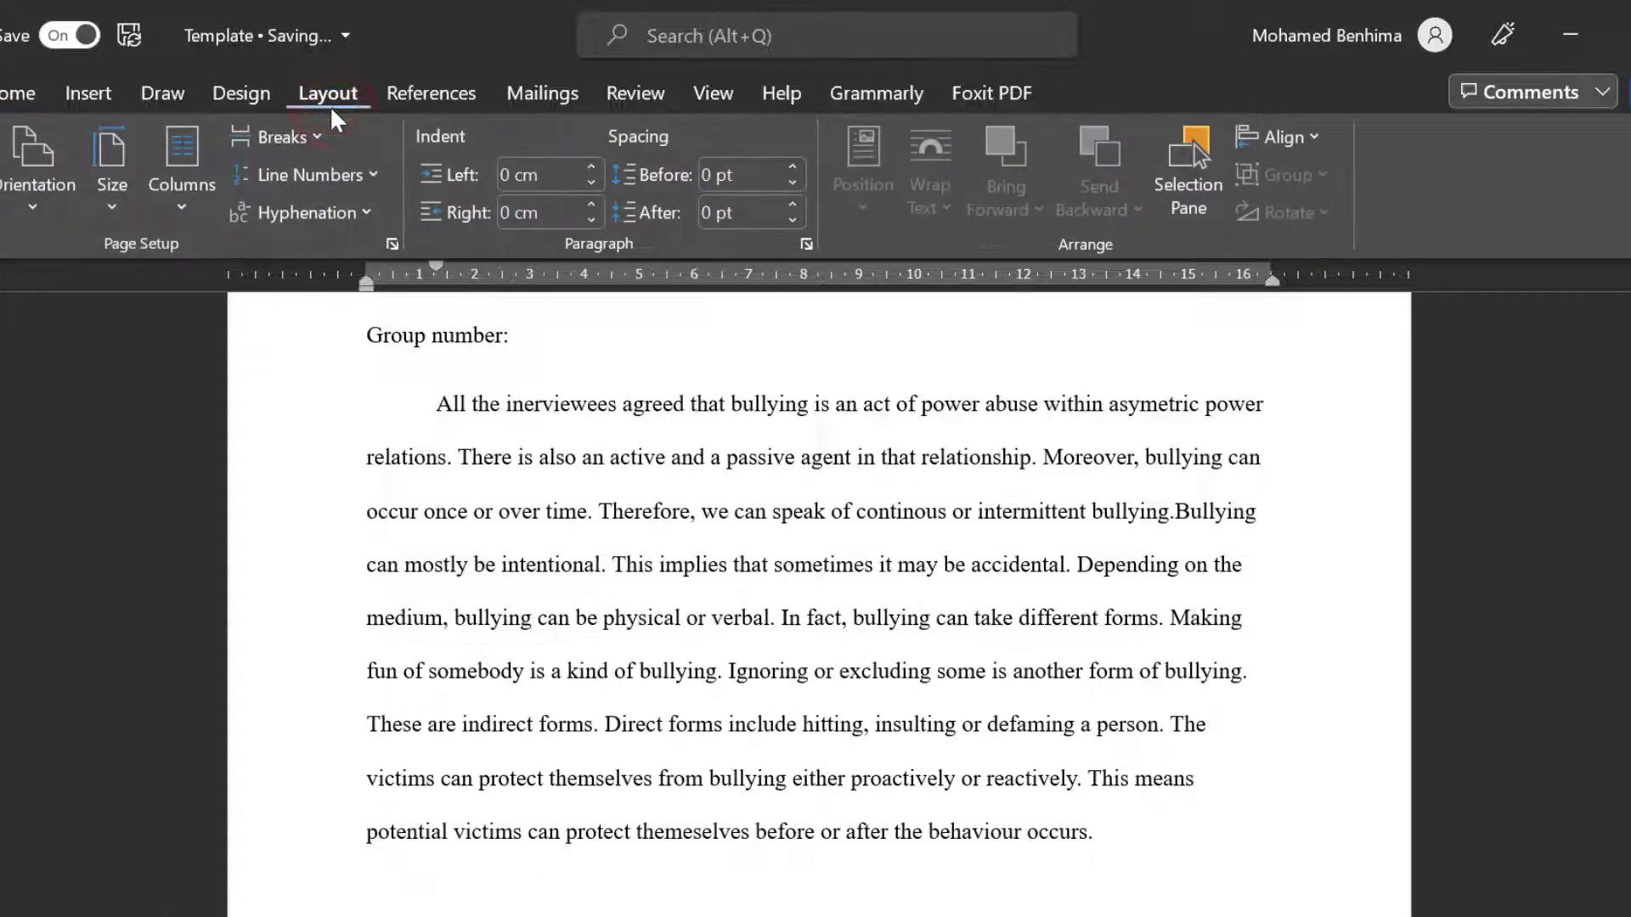
{"action": "left_click", "coordinate": [2, 169]}
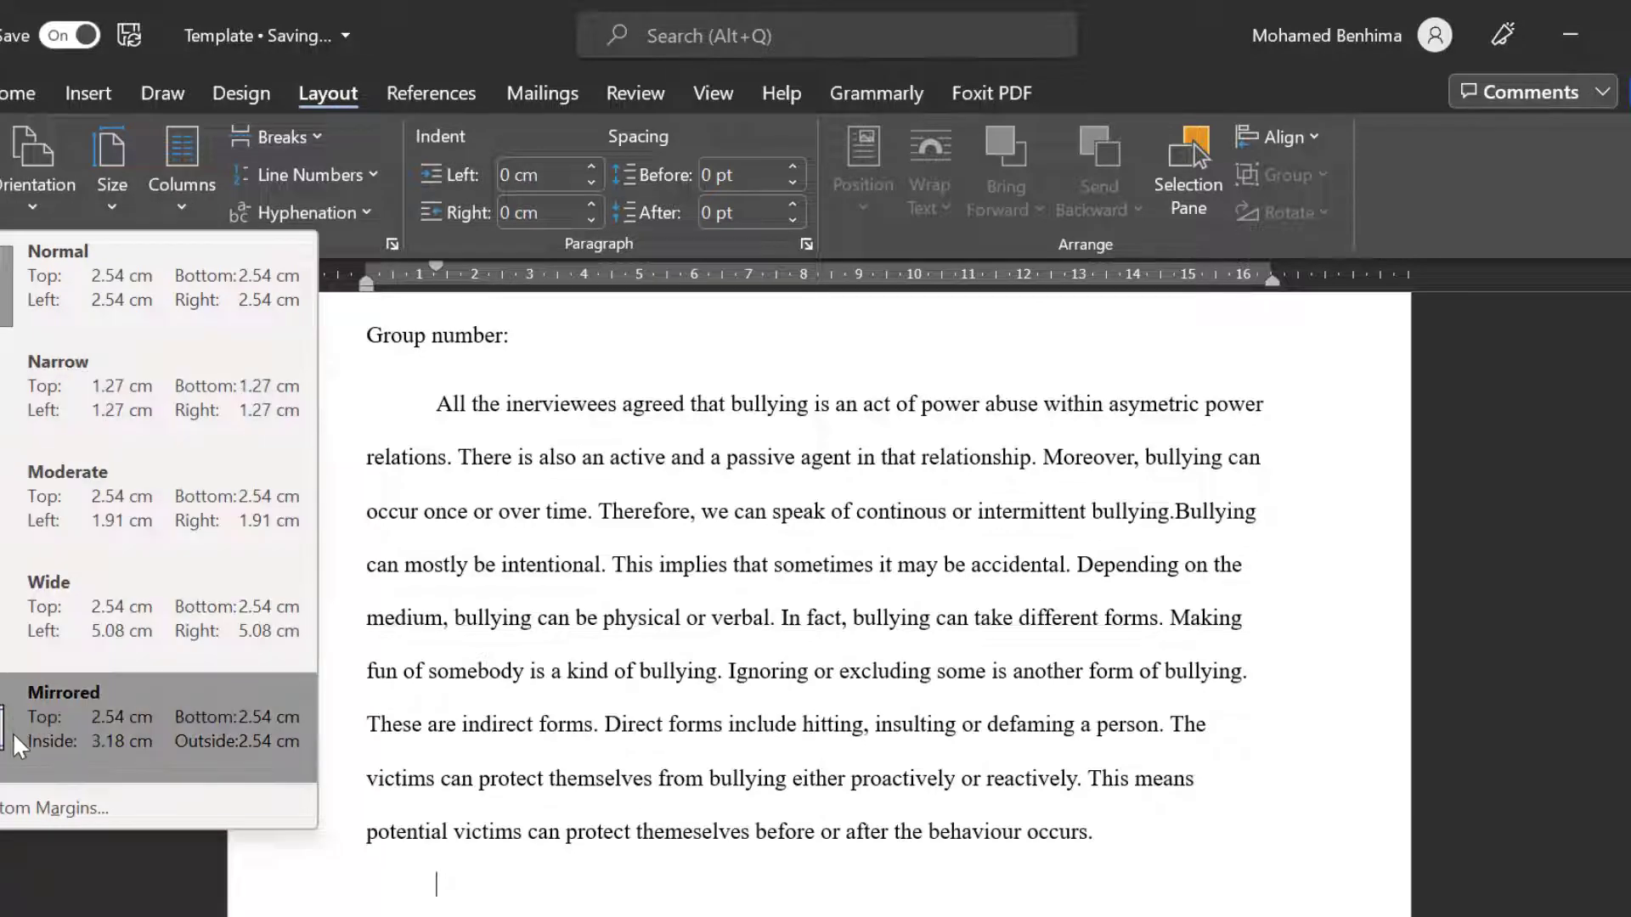
{"action": "left_click", "coordinate": [10, 788]}
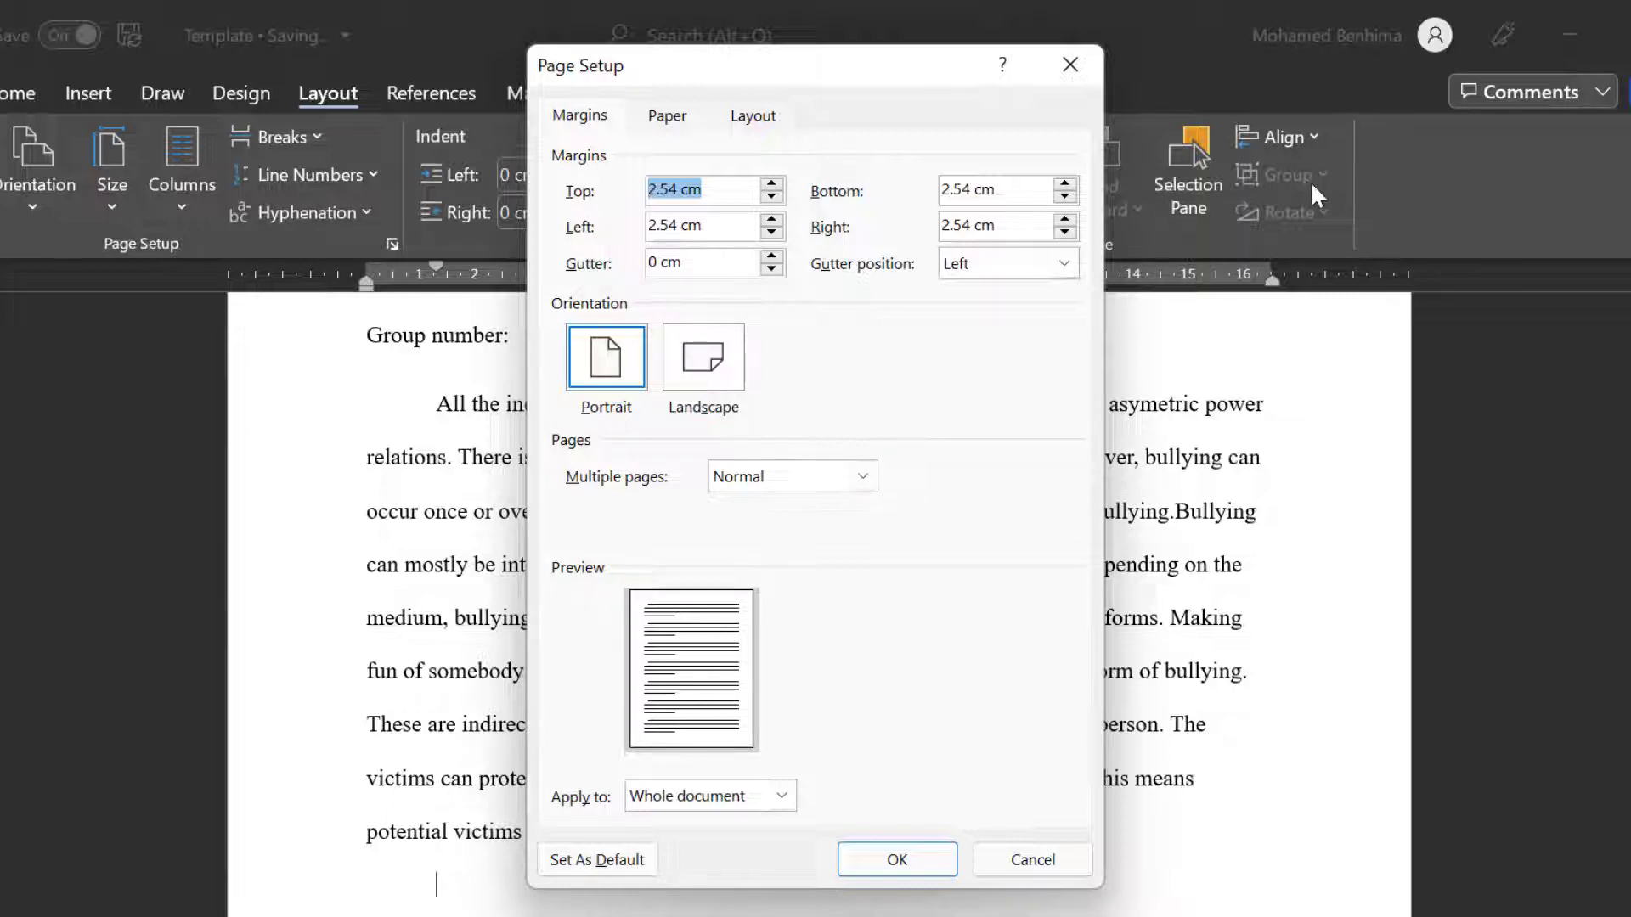
{"action": "left_click", "coordinate": [692, 371]}
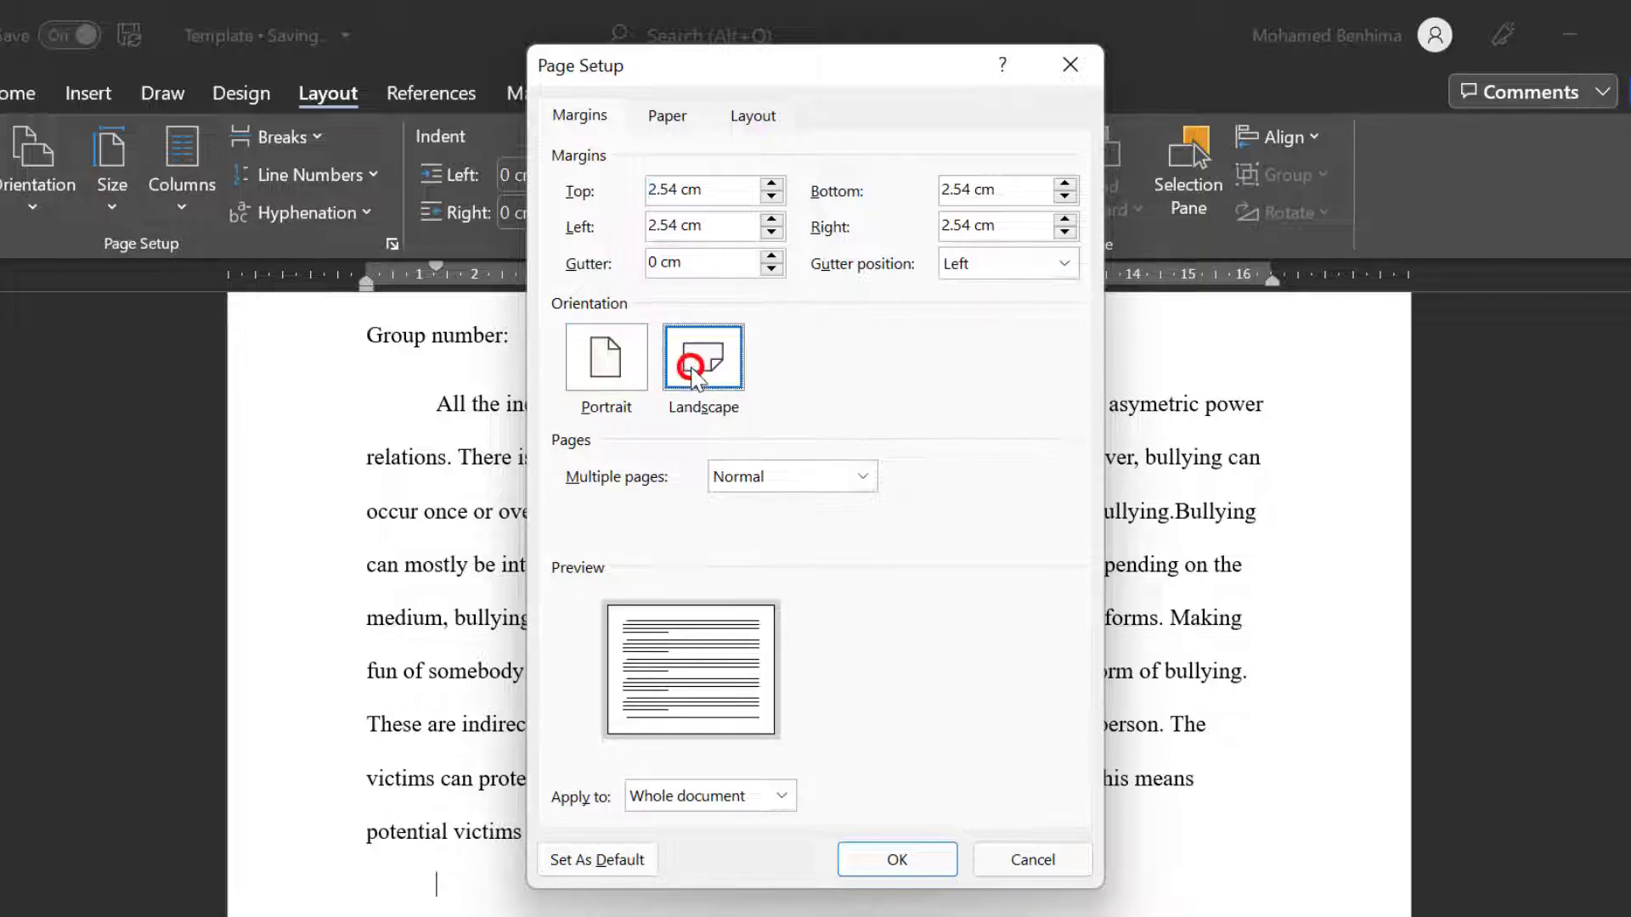
{"action": "left_click", "coordinate": [604, 364]}
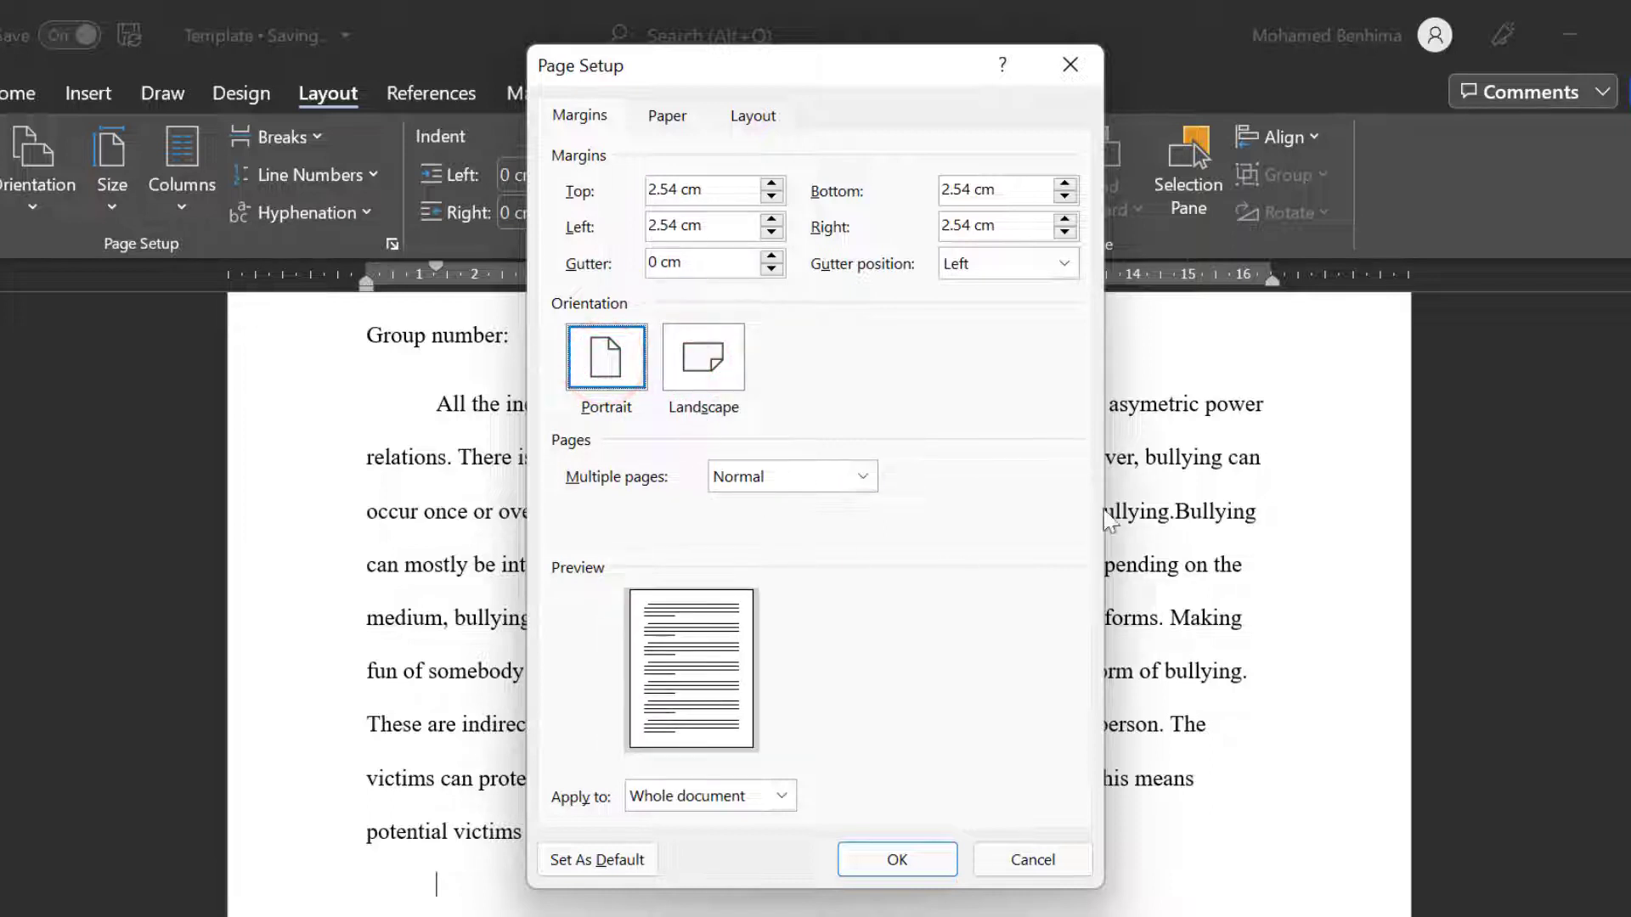
{"action": "left_click", "coordinate": [779, 796]}
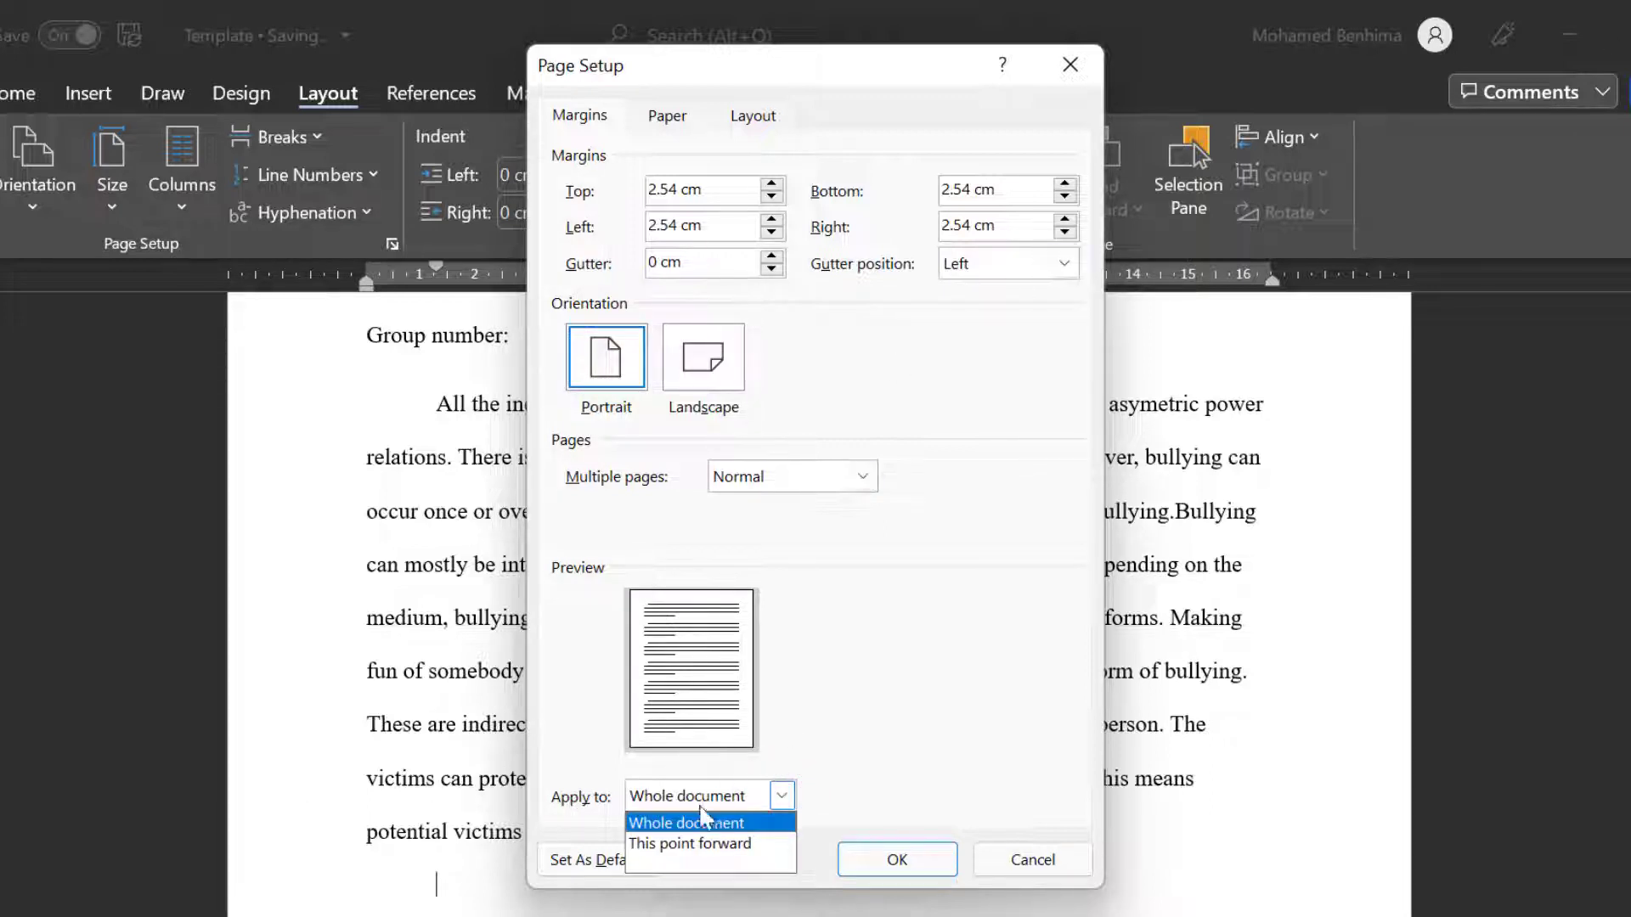
{"action": "left_click", "coordinate": [897, 860]}
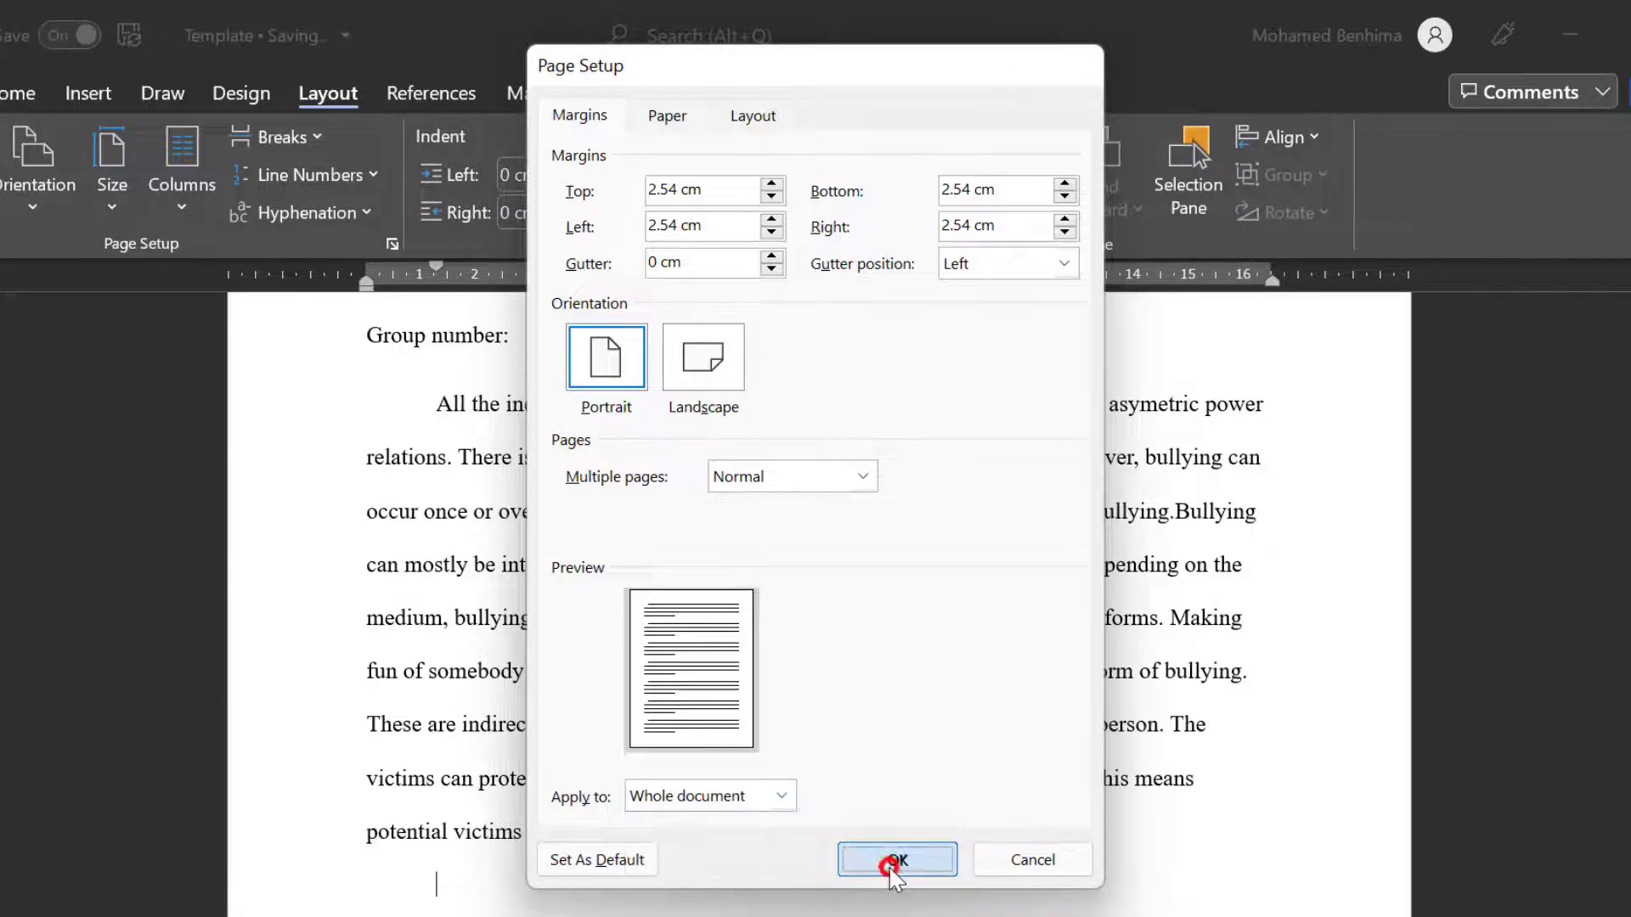
Review the template from top to end with Ctrl+End, then return to the Home tab.
{"action": "scroll", "coordinate": [799, 714], "scroll_direction": "up", "scroll_amount": 5}
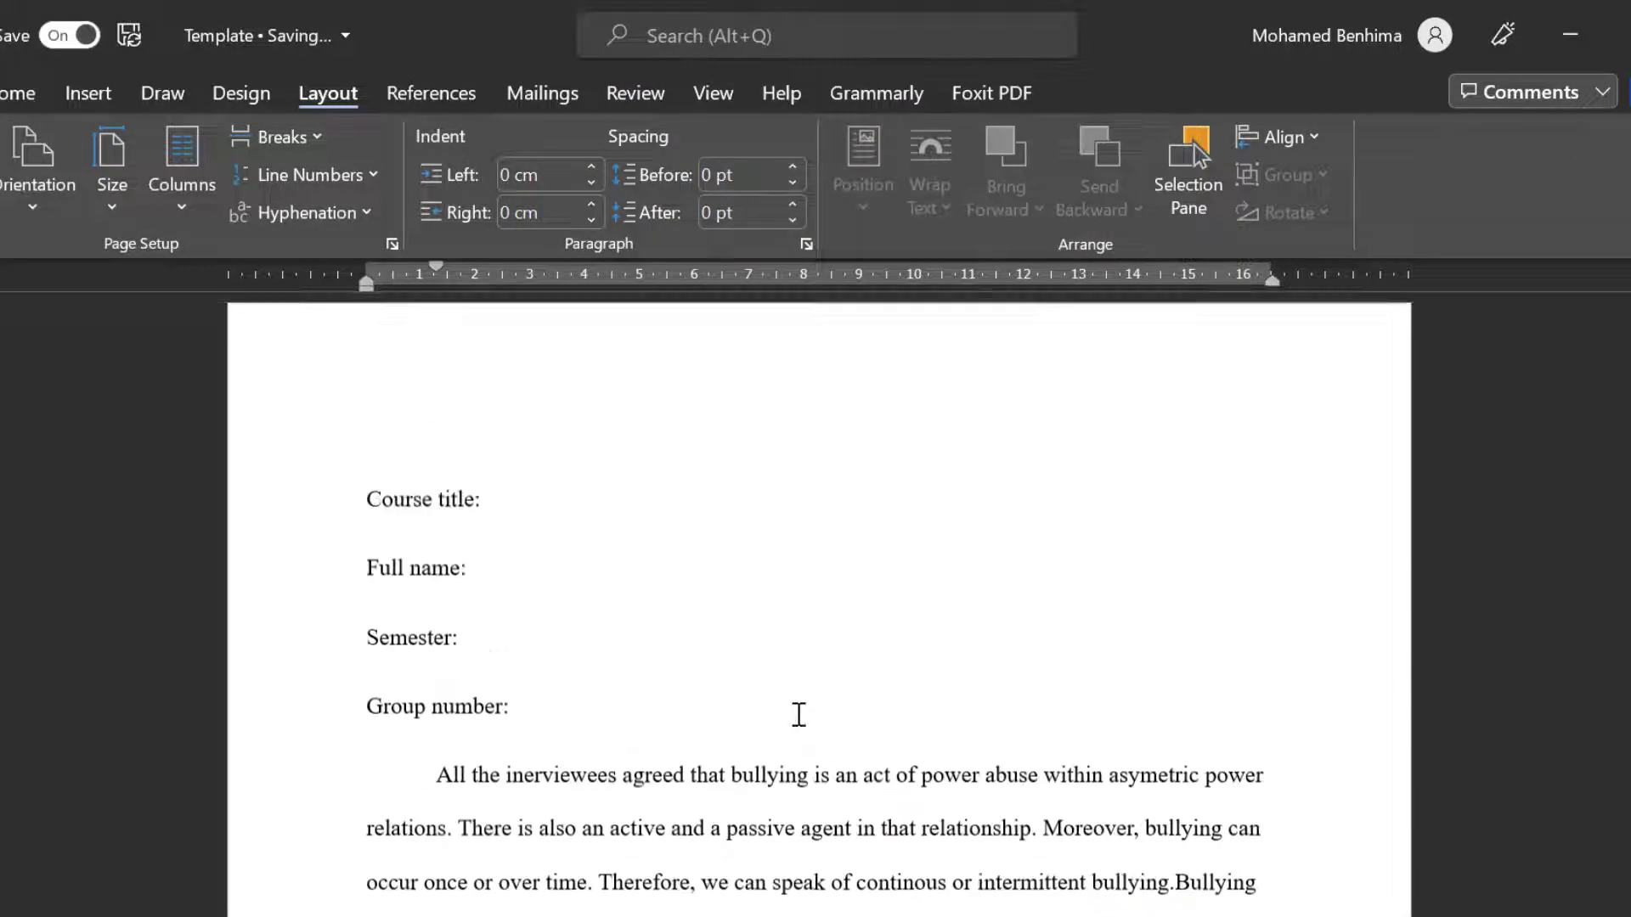
{"action": "scroll", "coordinate": [803, 713], "scroll_direction": "down", "scroll_amount": 10}
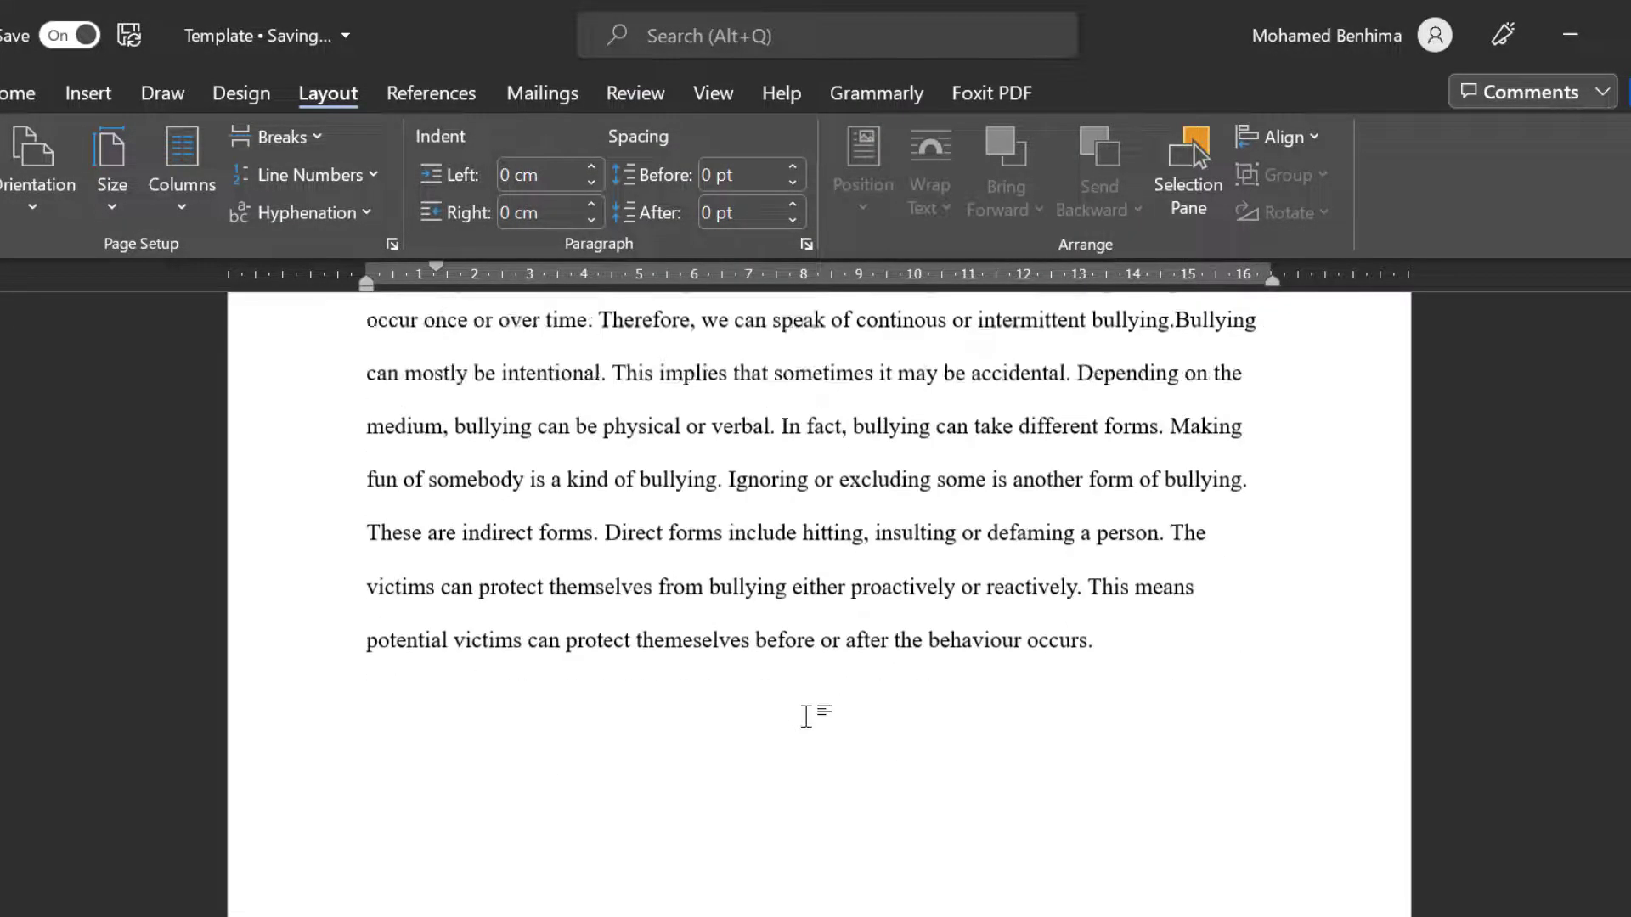
{"action": "scroll", "coordinate": [807, 713], "scroll_direction": "up", "scroll_amount": 10}
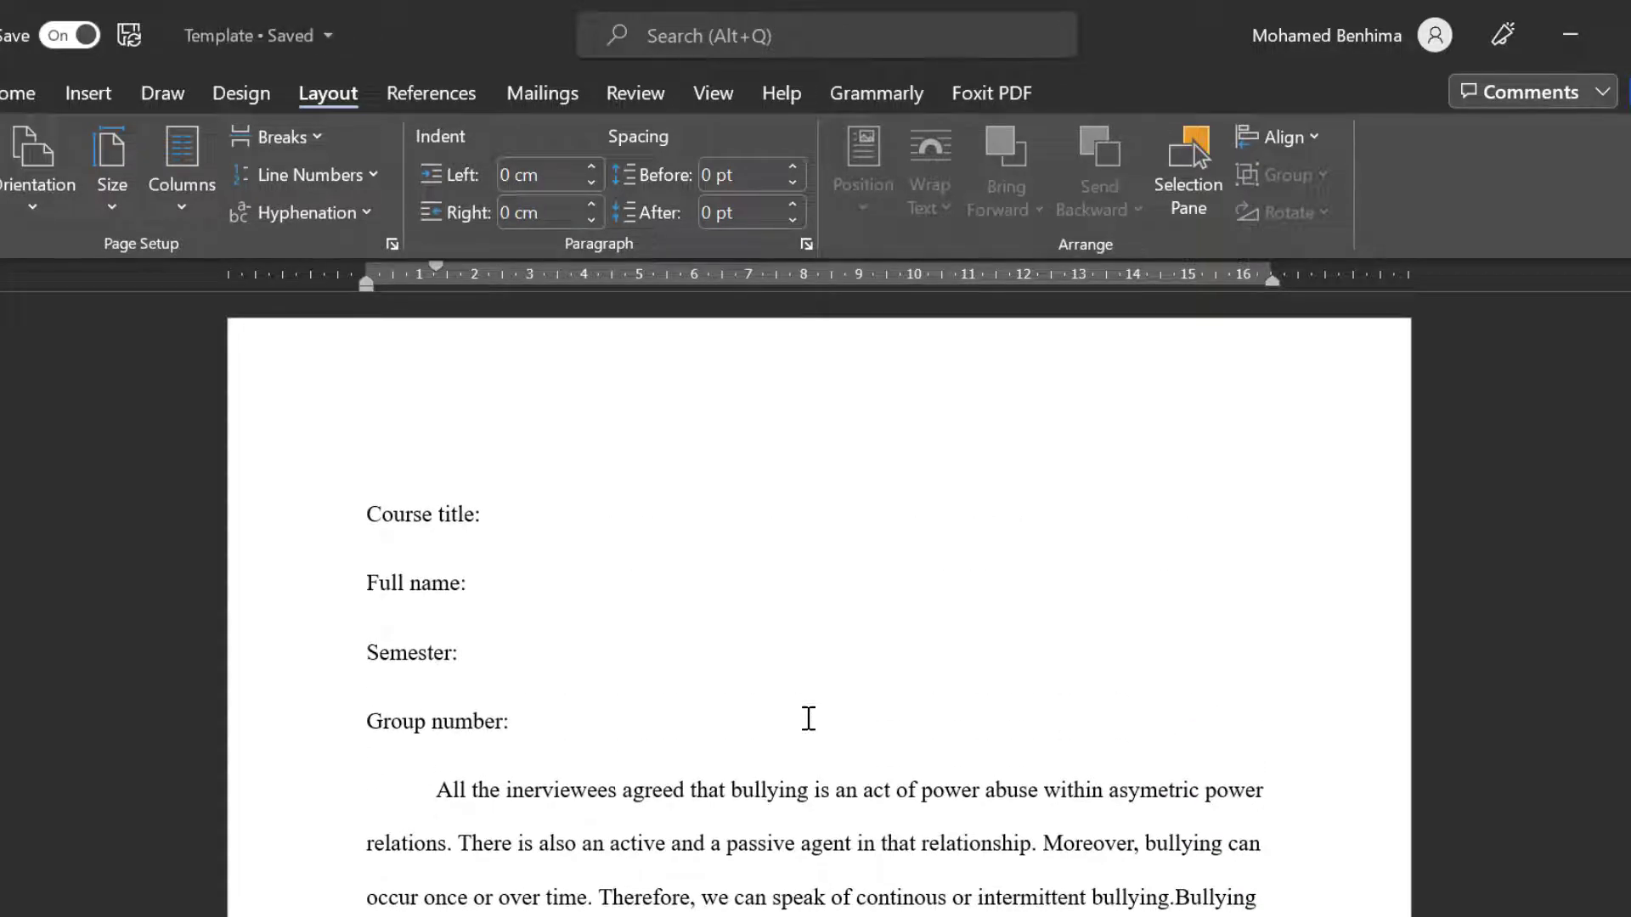
{"action": "key", "text": "ctrl+End"}
{"action": "scroll", "coordinate": [626, 568], "scroll_direction": "down", "scroll_amount": 3}
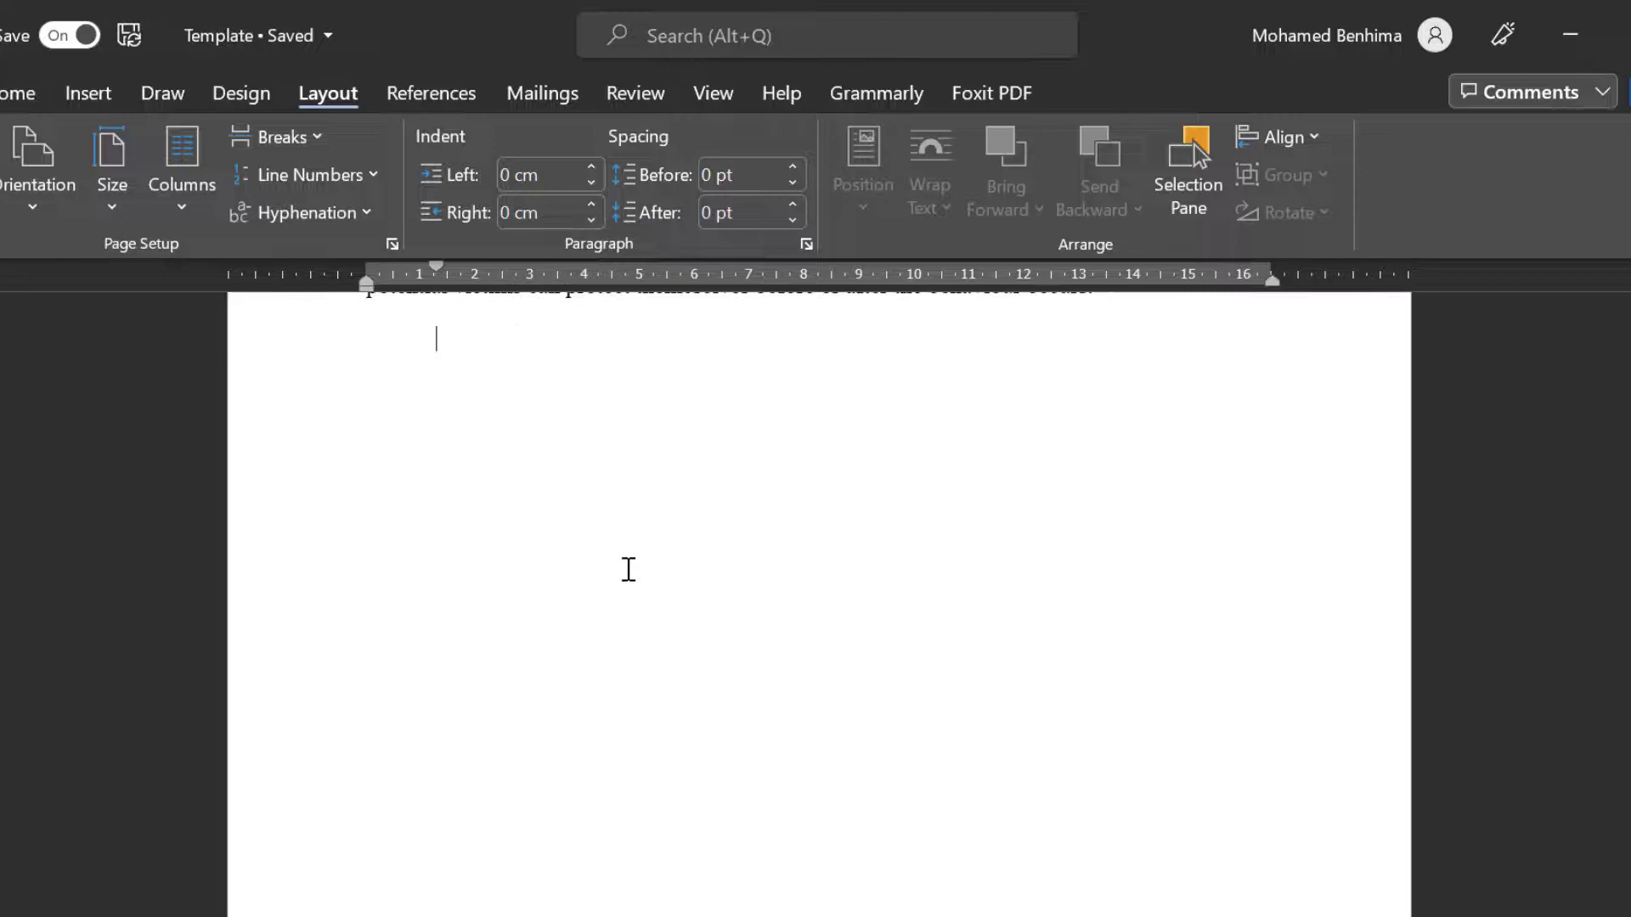
{"action": "scroll", "coordinate": [628, 569], "scroll_direction": "up", "scroll_amount": 10}
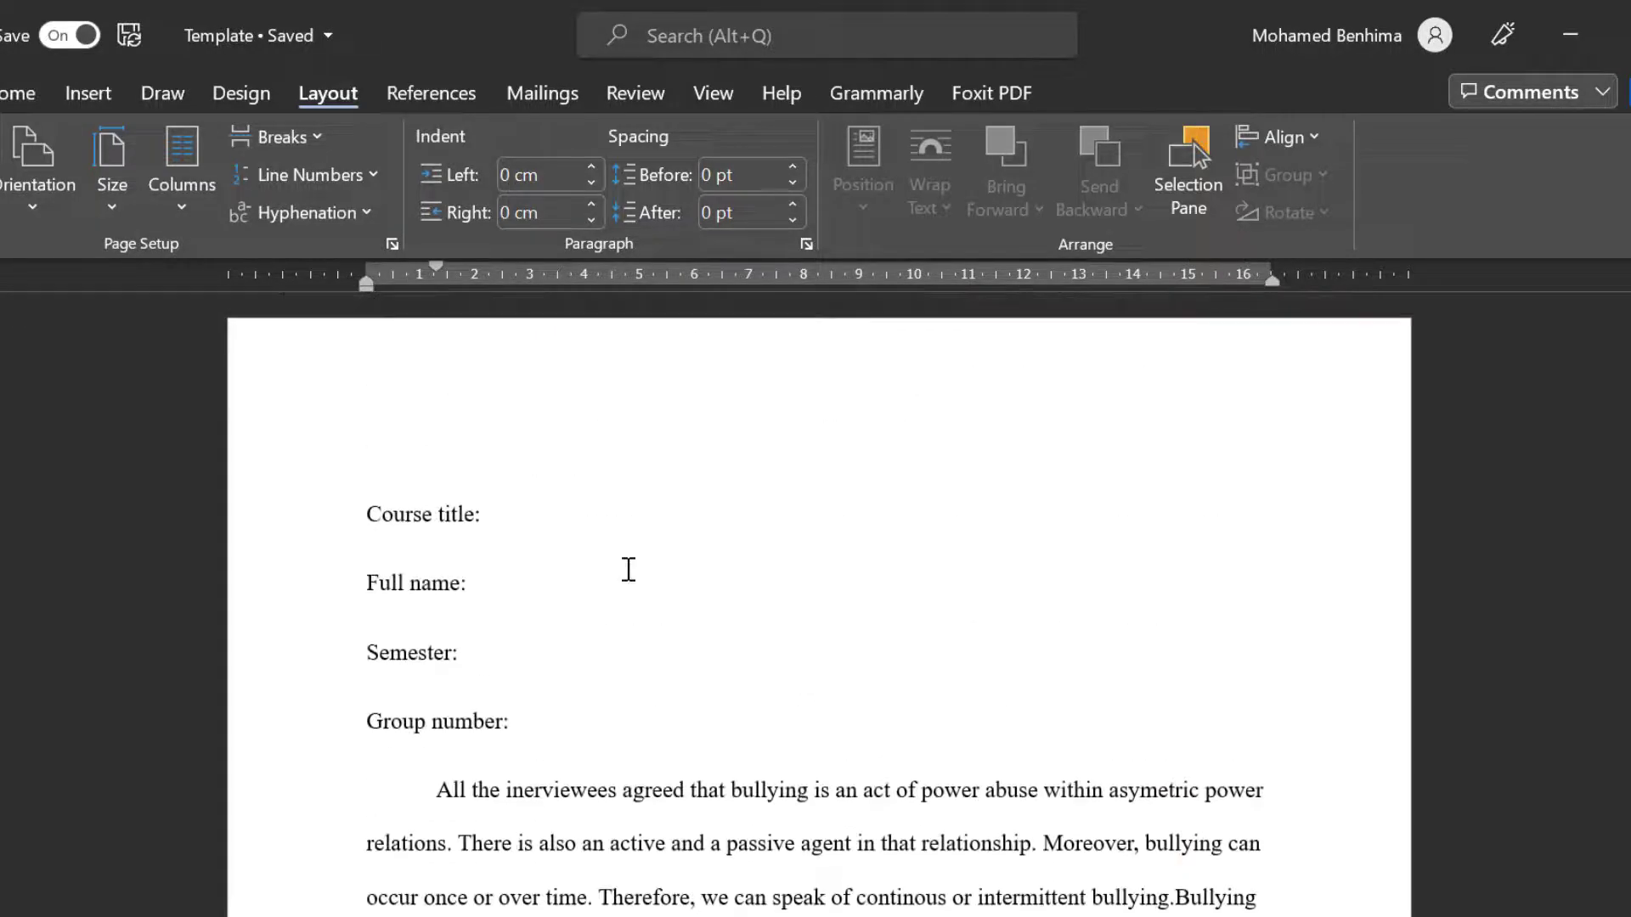
{"action": "scroll", "coordinate": [629, 569], "scroll_direction": "down", "scroll_amount": 3}
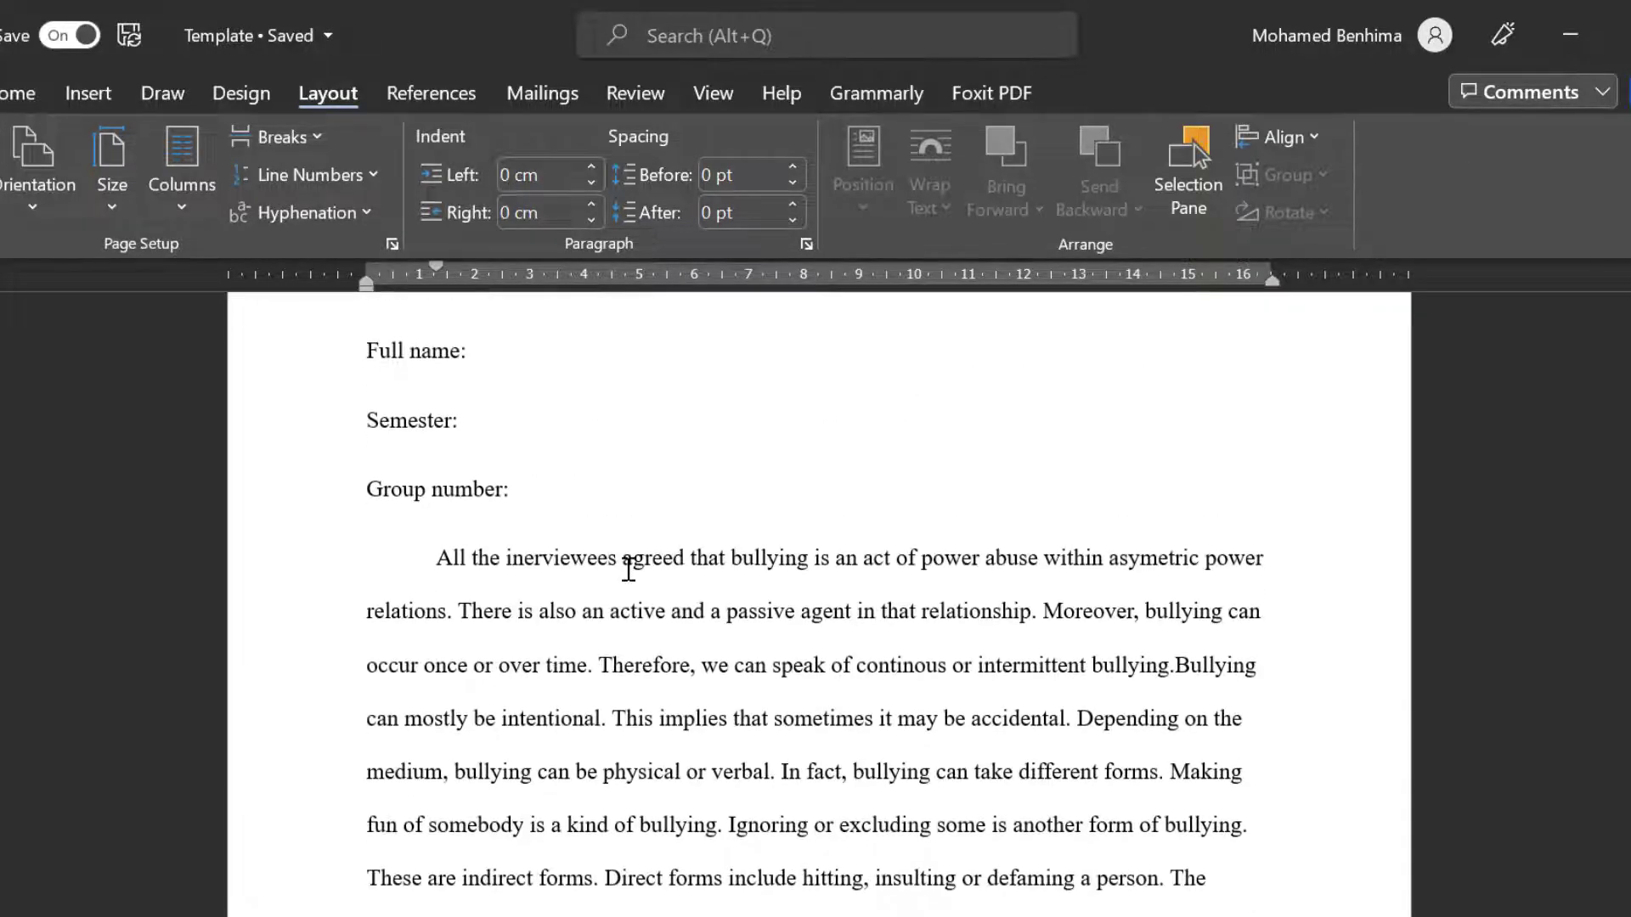
{"action": "scroll", "coordinate": [655, 578], "scroll_direction": "down", "scroll_amount": 3}
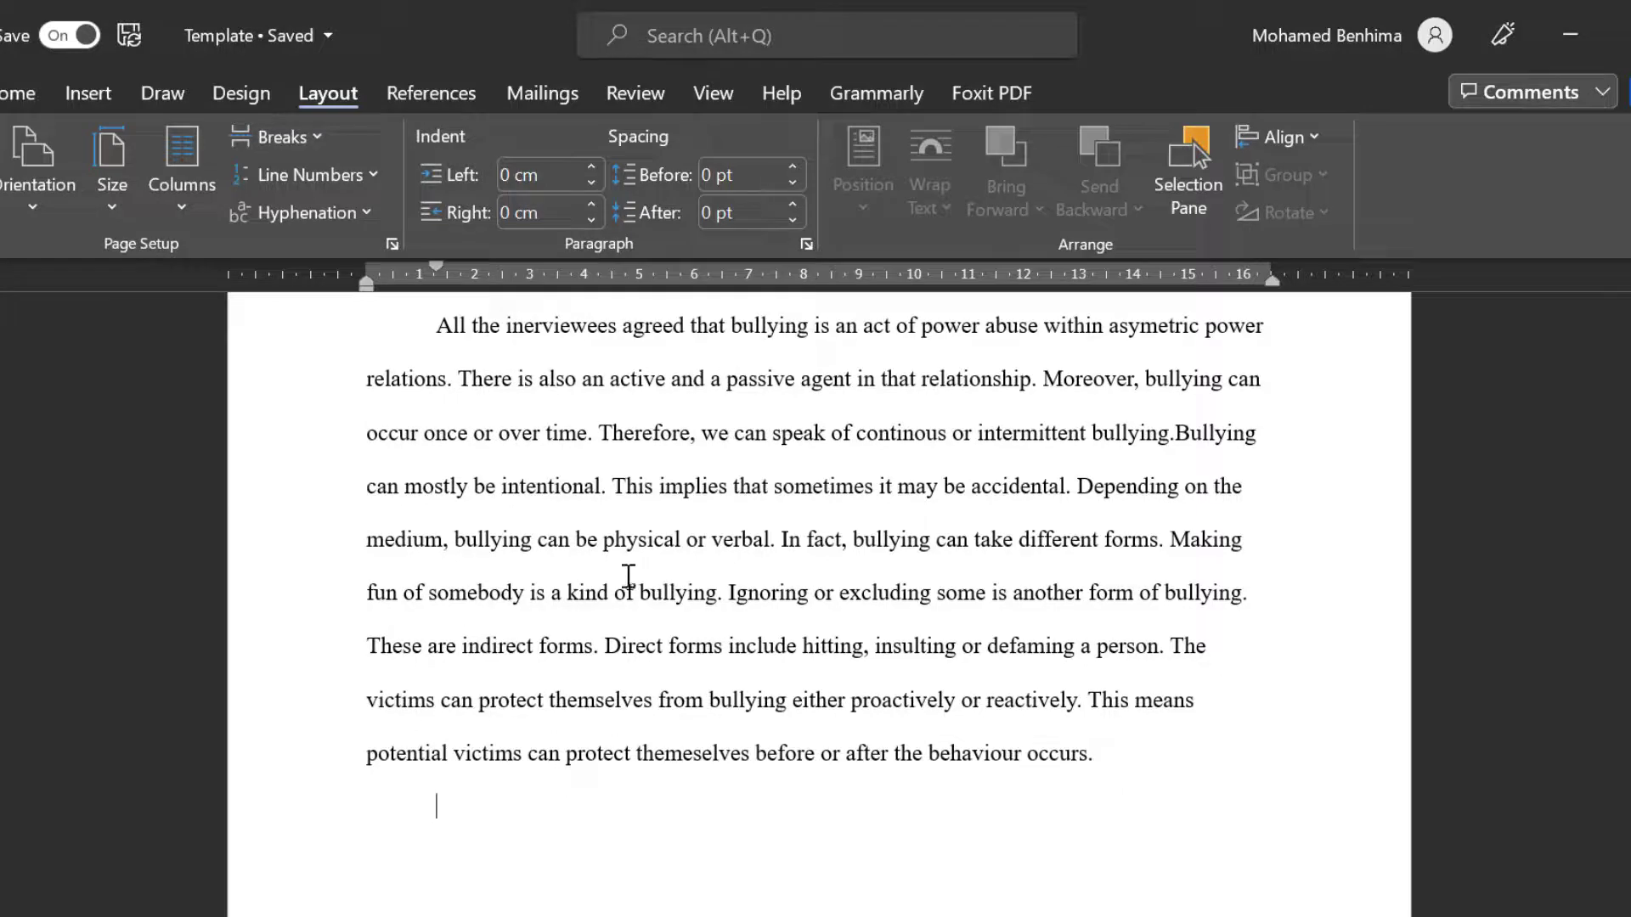
{"action": "scroll", "coordinate": [579, 576], "scroll_direction": "up", "scroll_amount": 6}
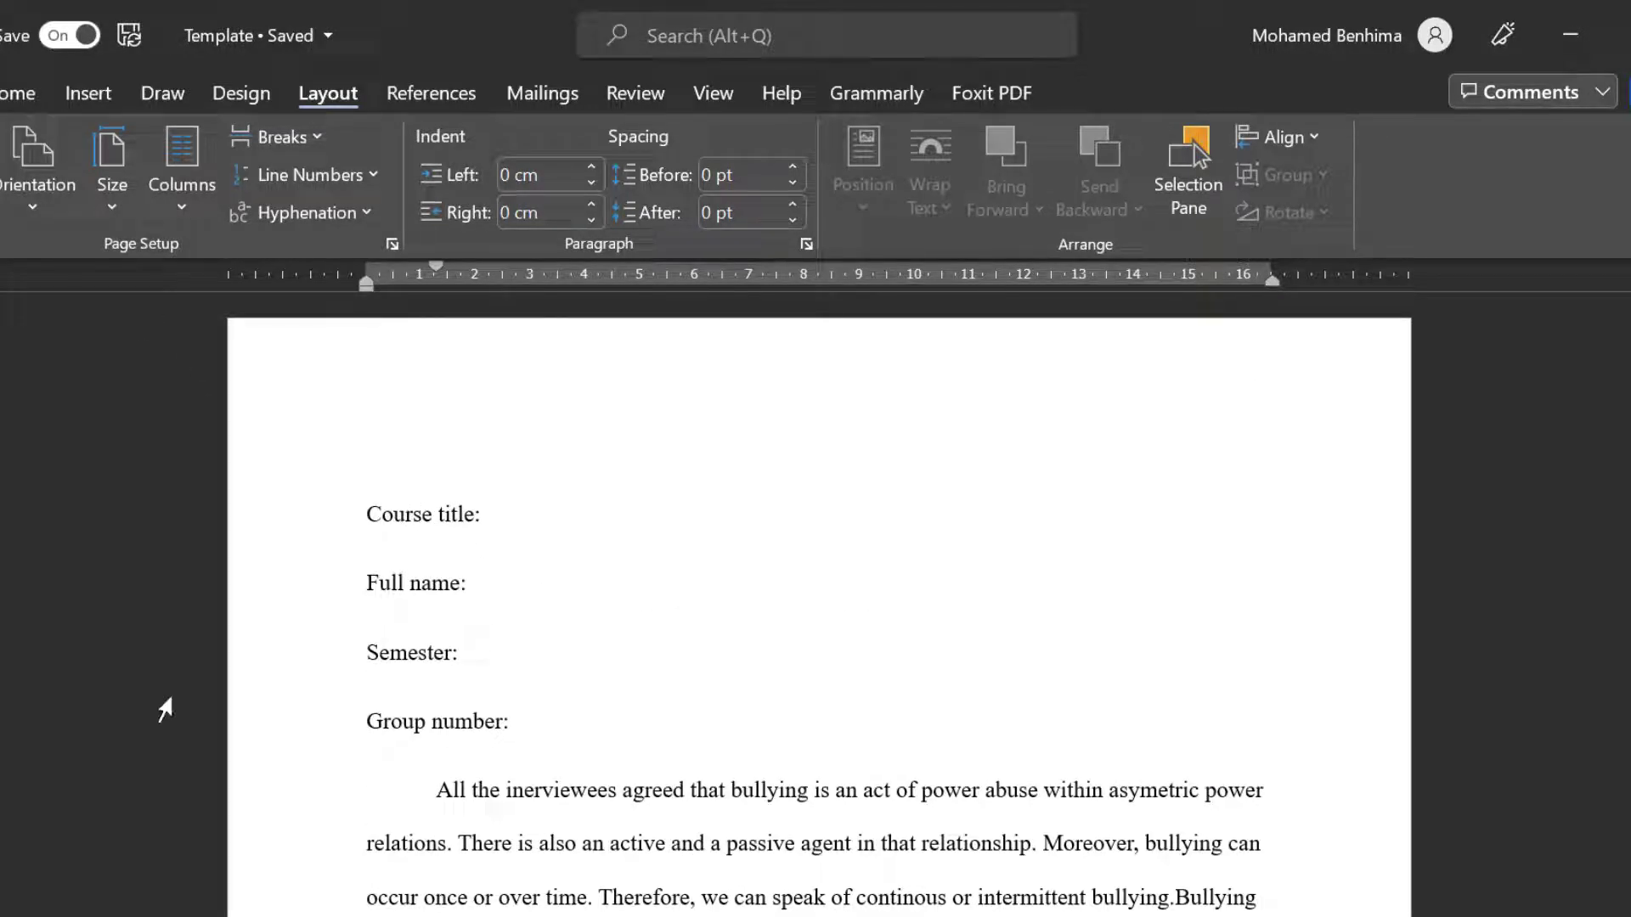
{"action": "left_click", "coordinate": [9, 93]}
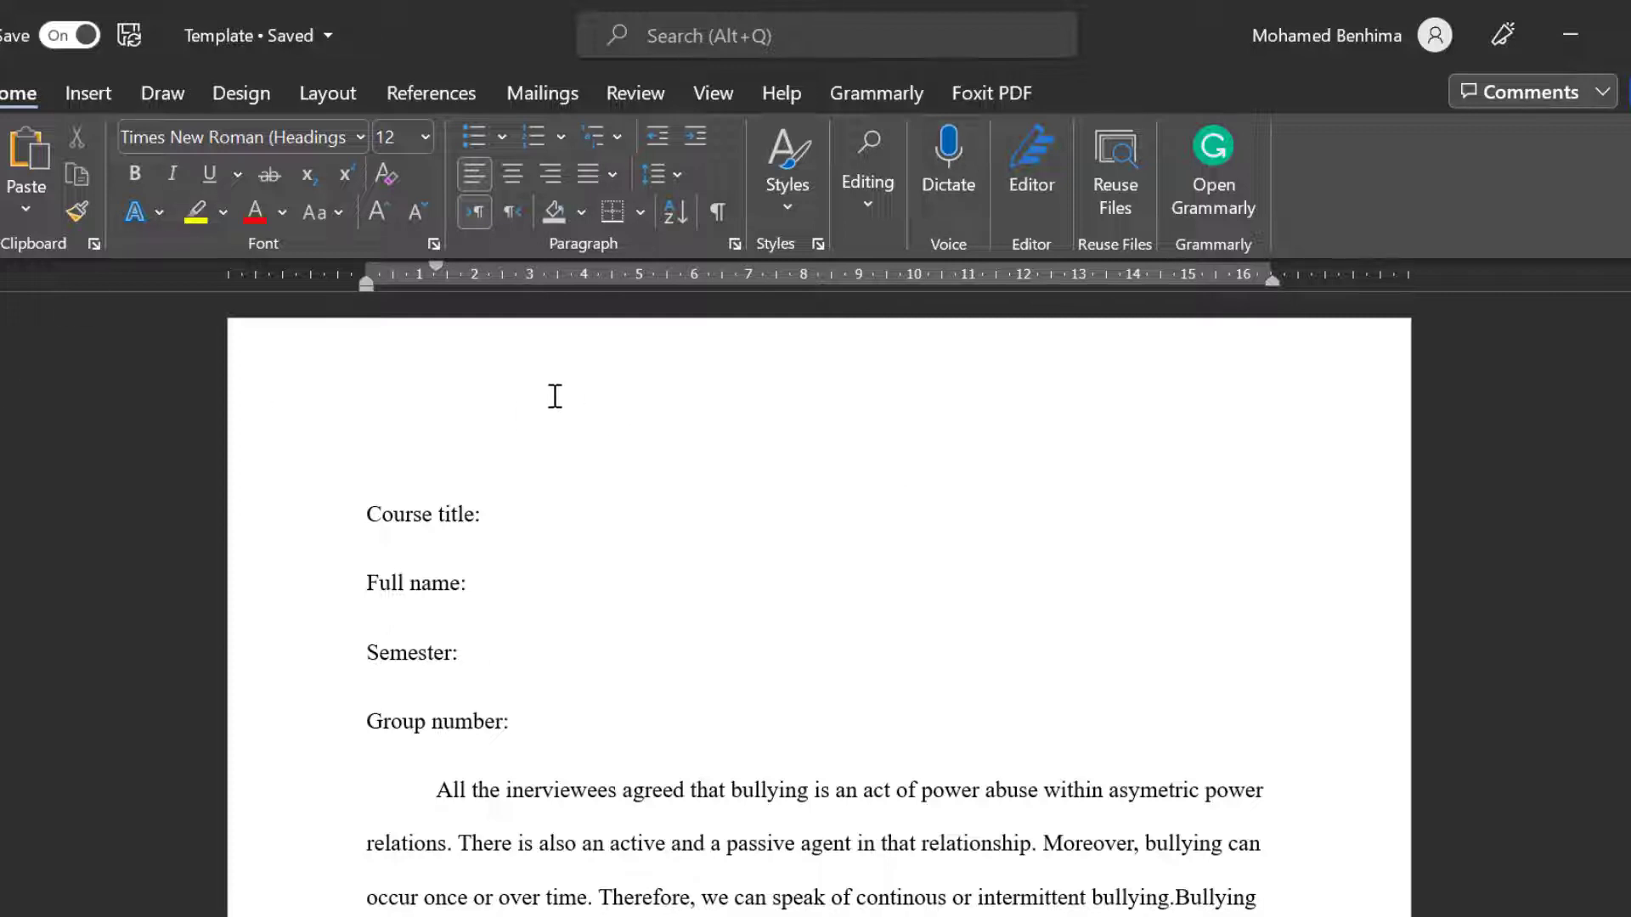
Open the header and insert a Plain Number 3 page number at the top of the page.
{"action": "double_click", "coordinate": [444, 348]}
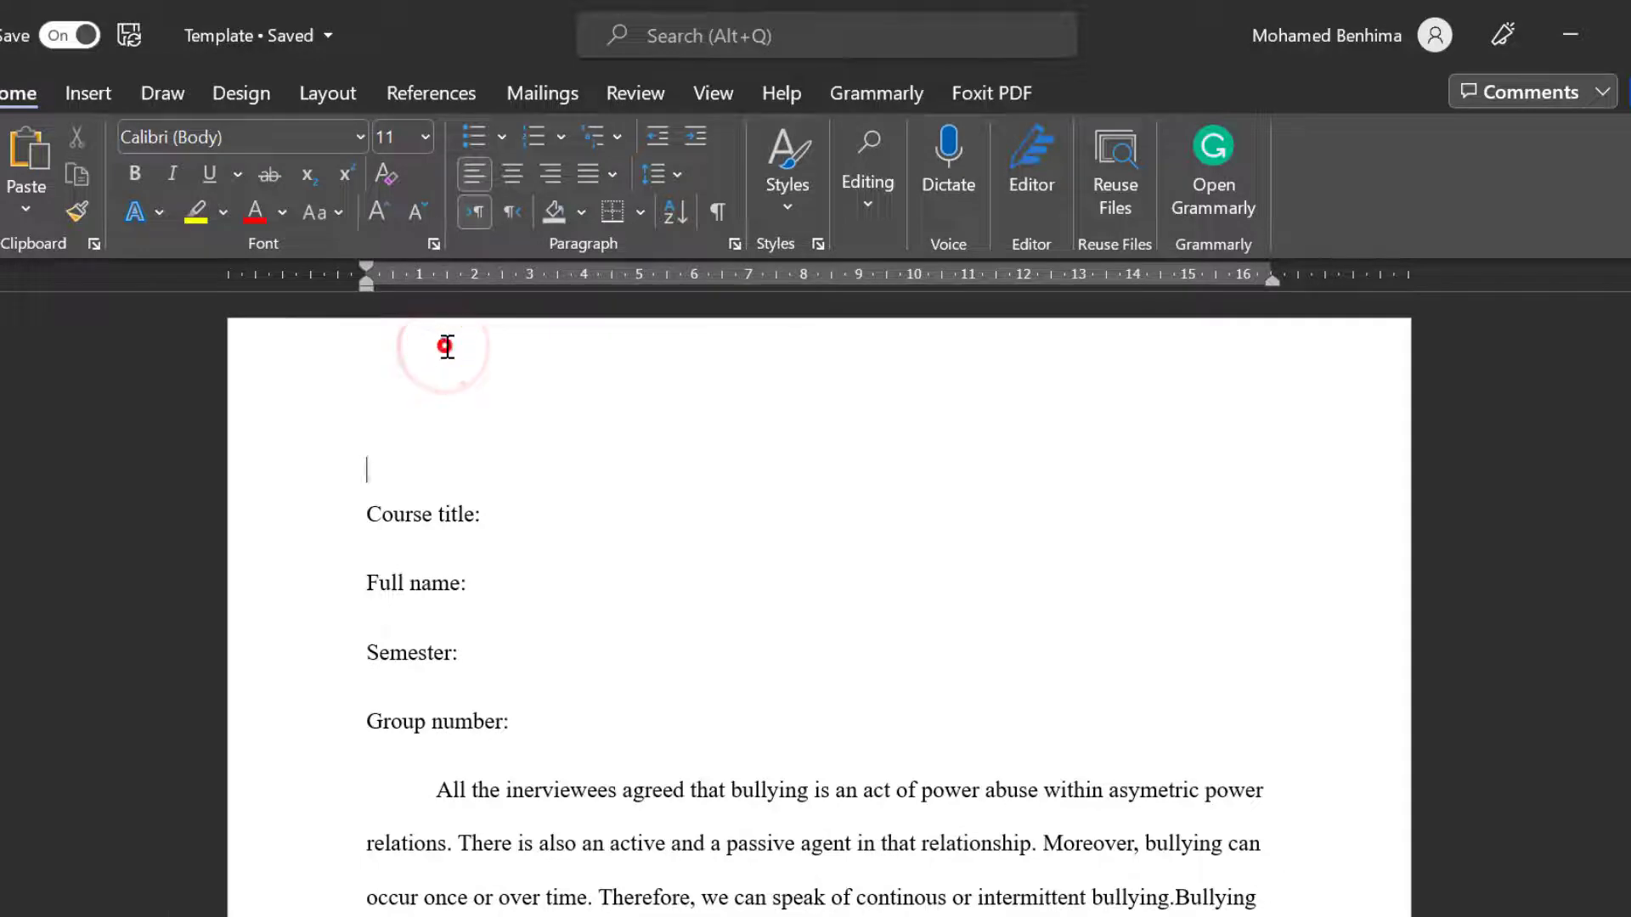
{"action": "left_click", "coordinate": [83, 95]}
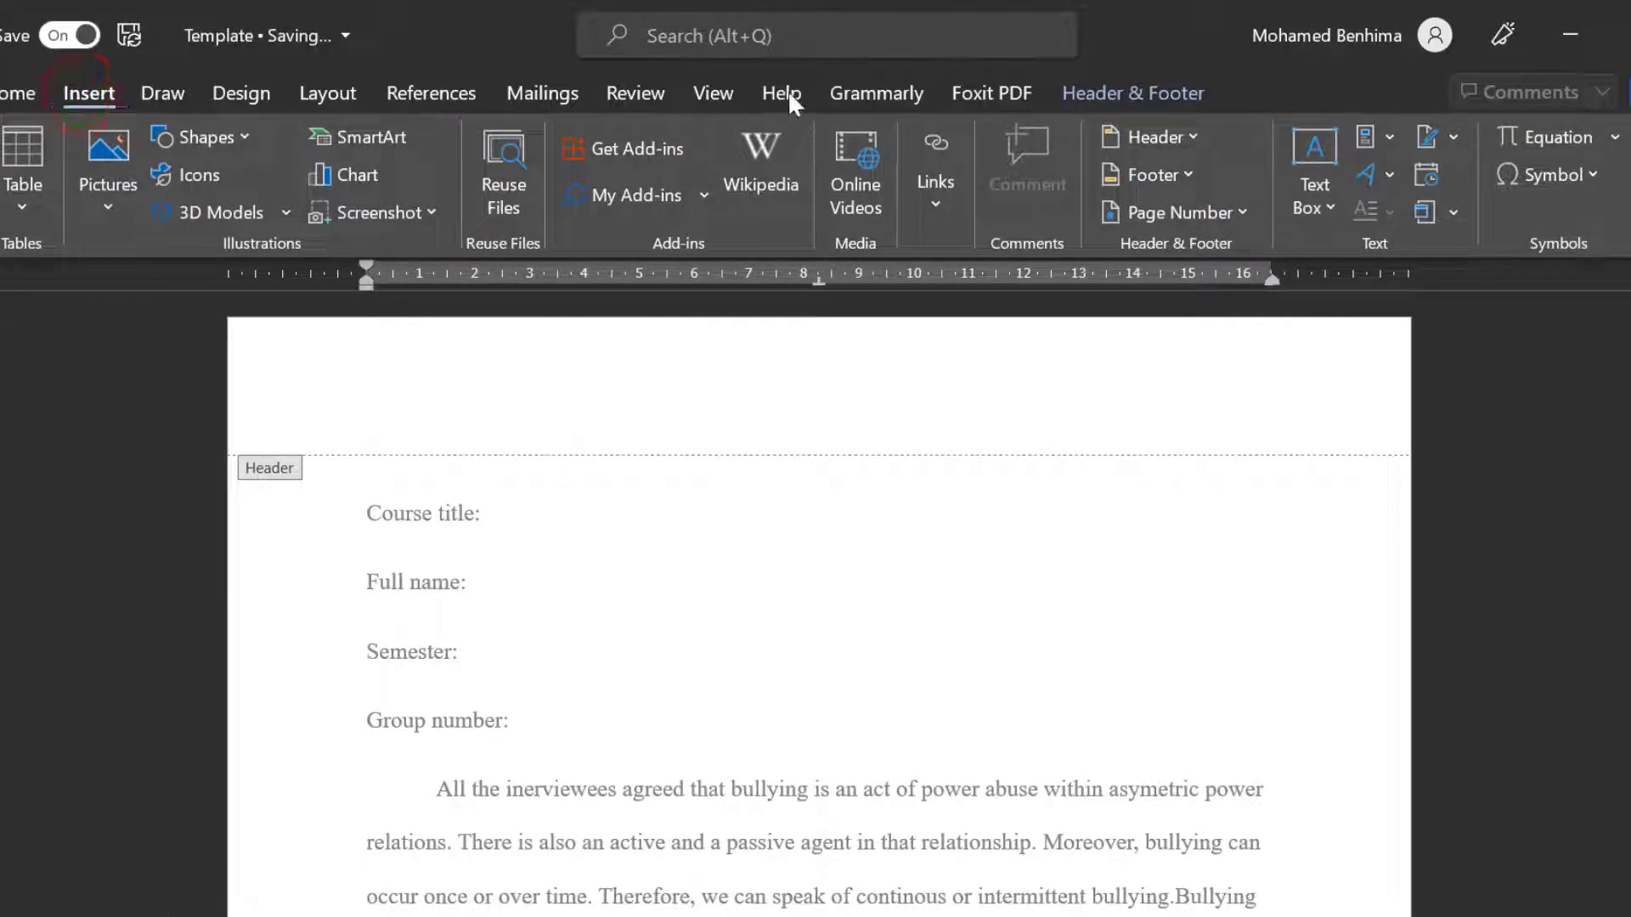
{"action": "left_click", "coordinate": [1152, 212]}
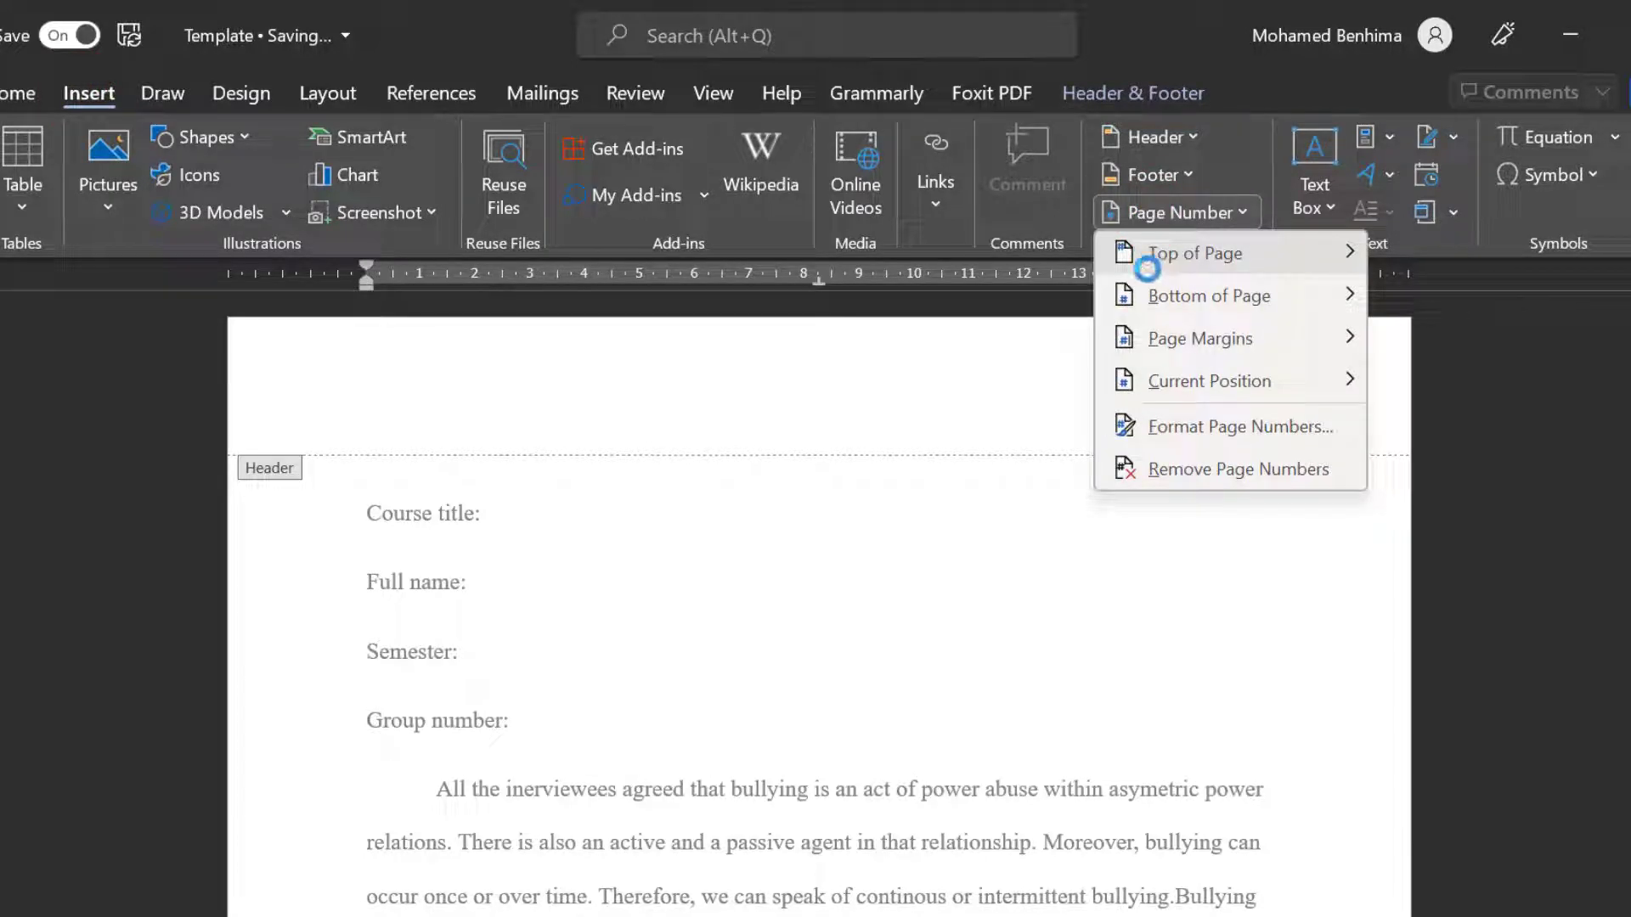
{"action": "mouse_move", "coordinate": [1178, 270]}
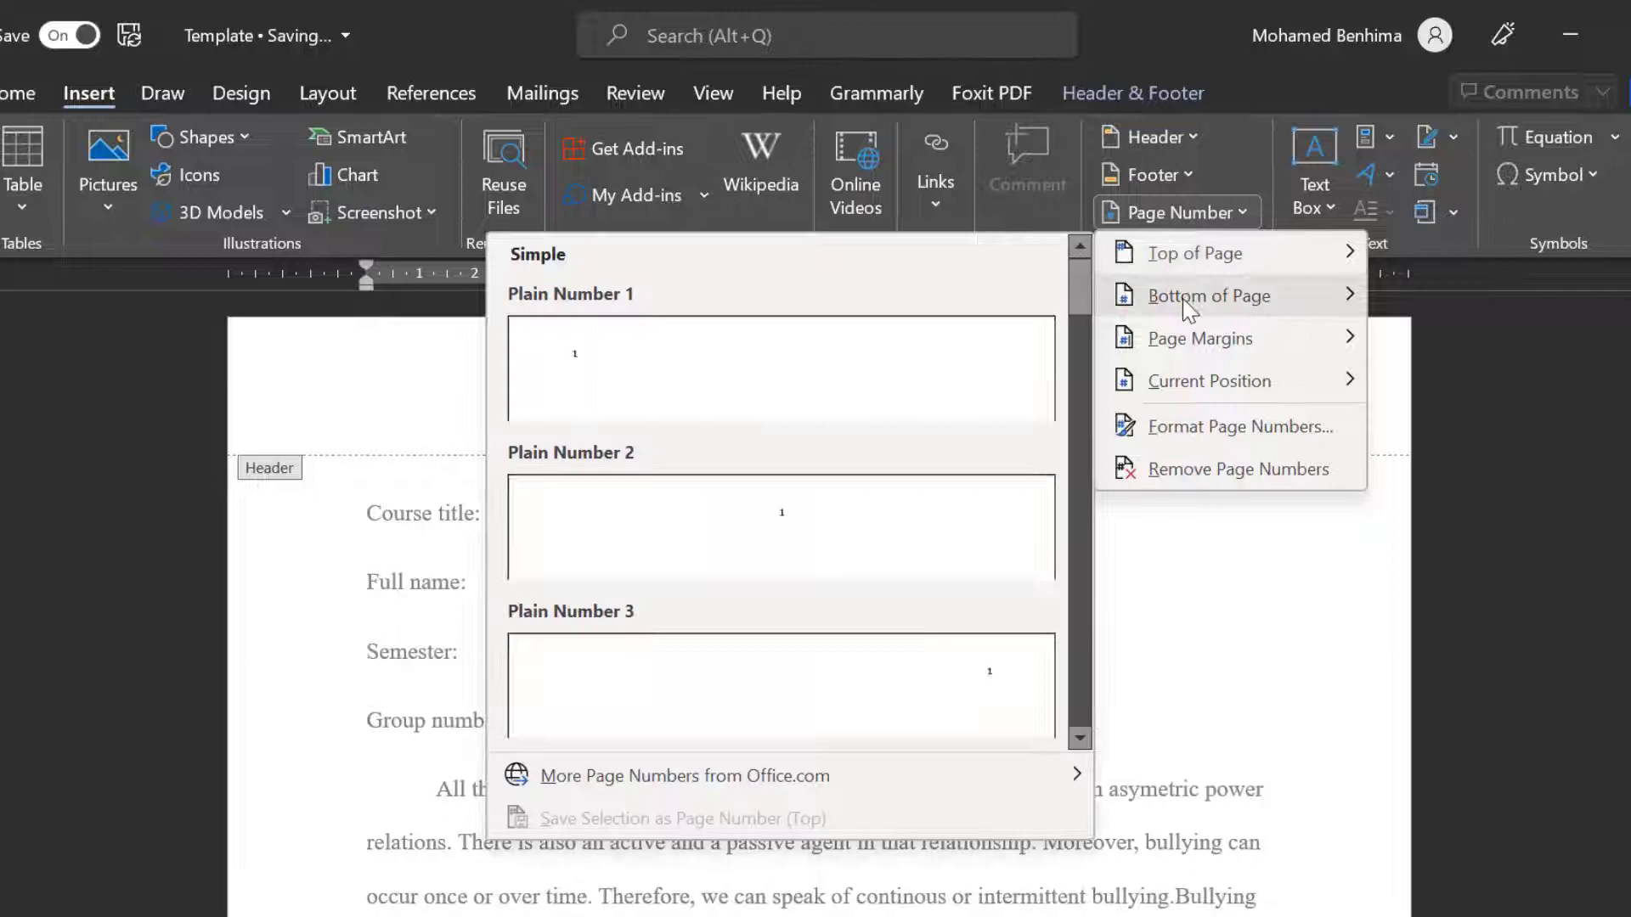
{"action": "mouse_move", "coordinate": [1226, 319]}
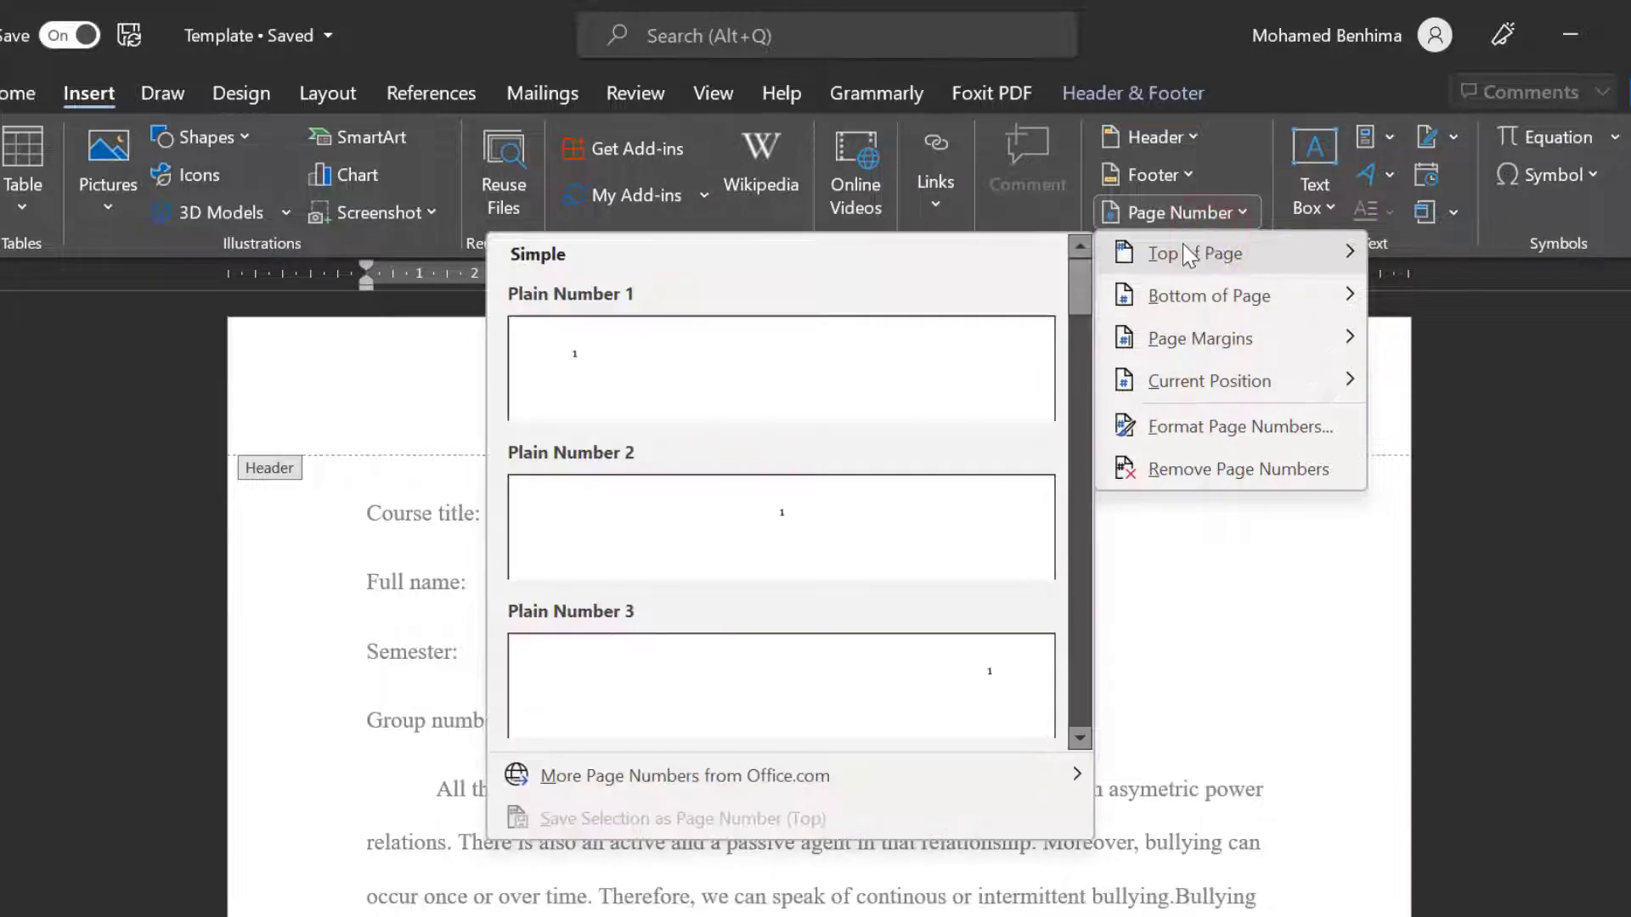
{"action": "left_click", "coordinate": [972, 656]}
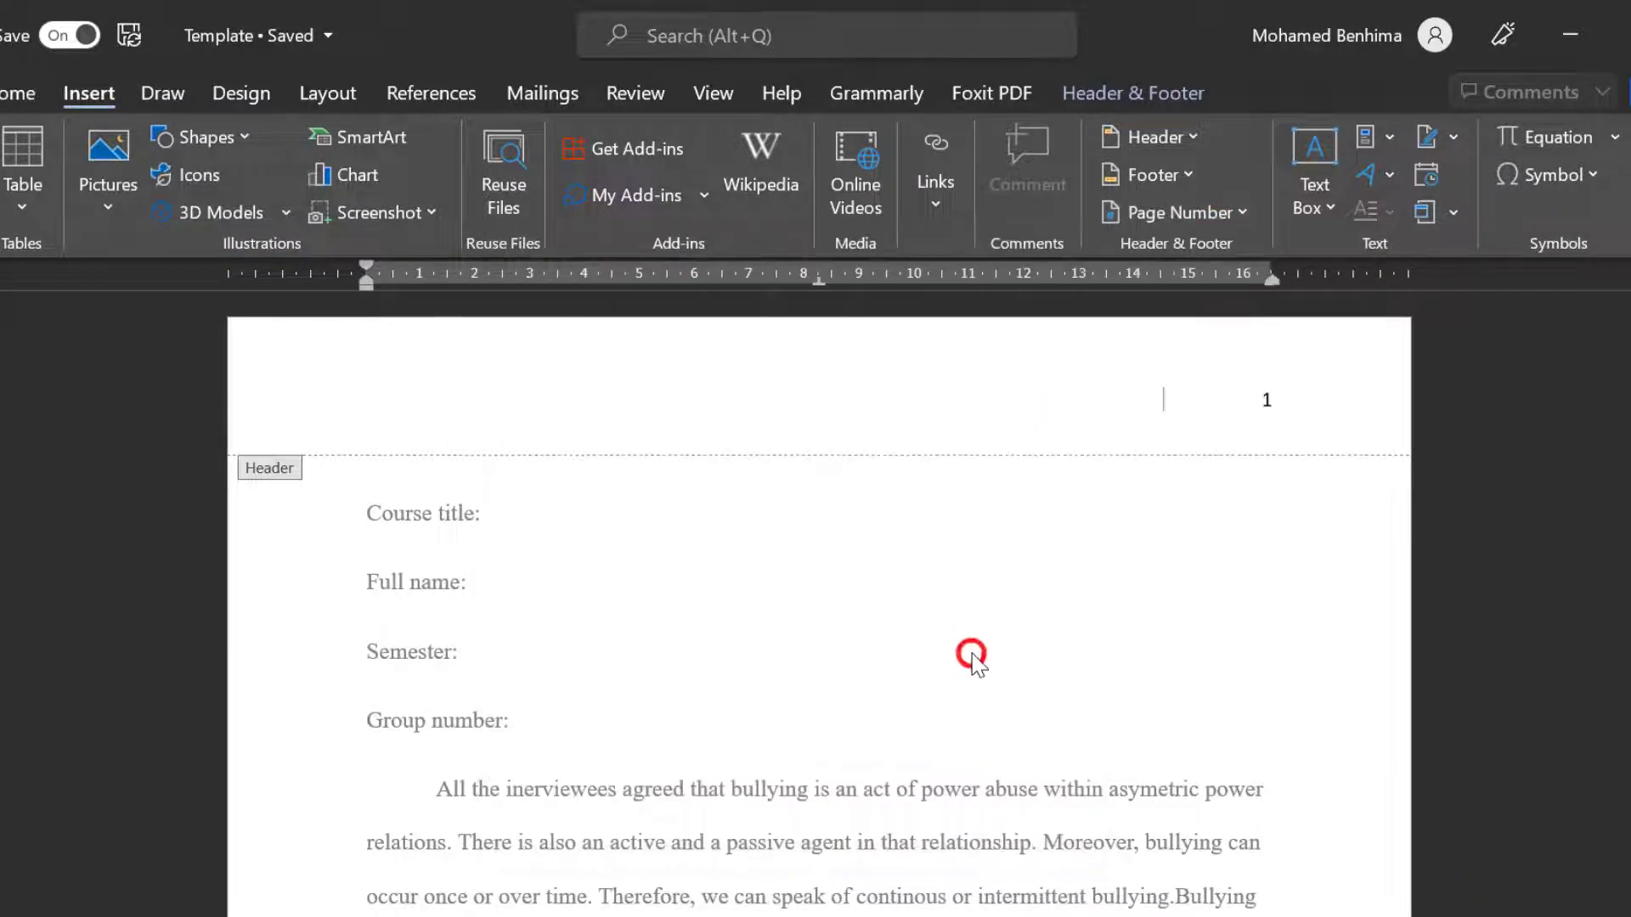
Clear the stray typing beside the header page number and return to the body text.
{"action": "left_click", "coordinate": [1248, 389]}
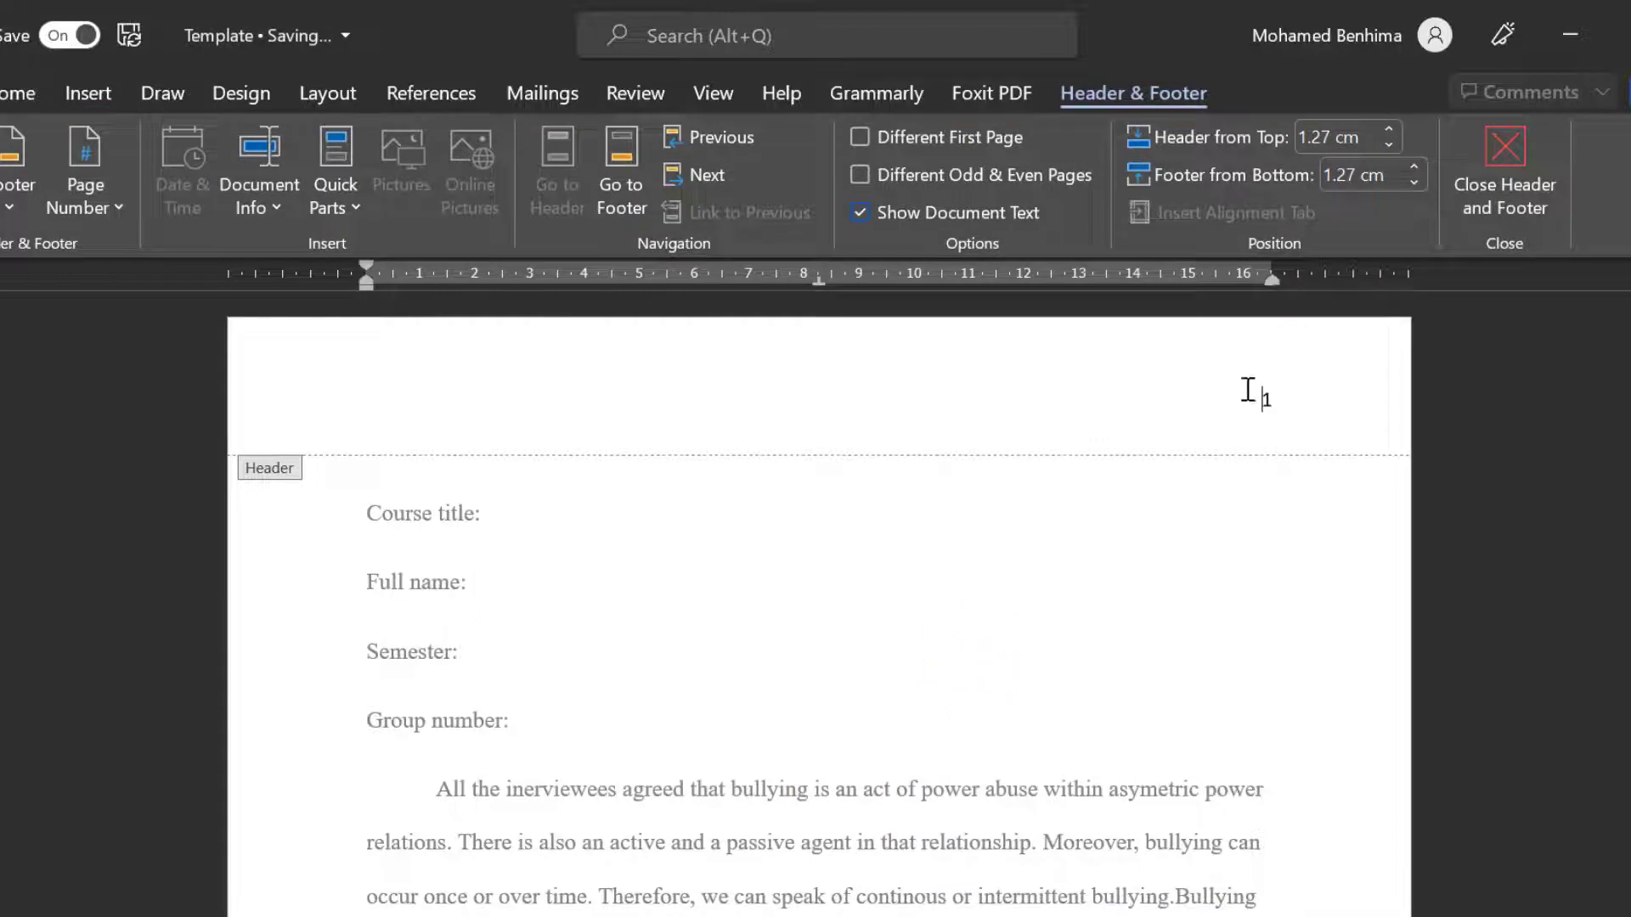
{"action": "type", "text": "ffff"}
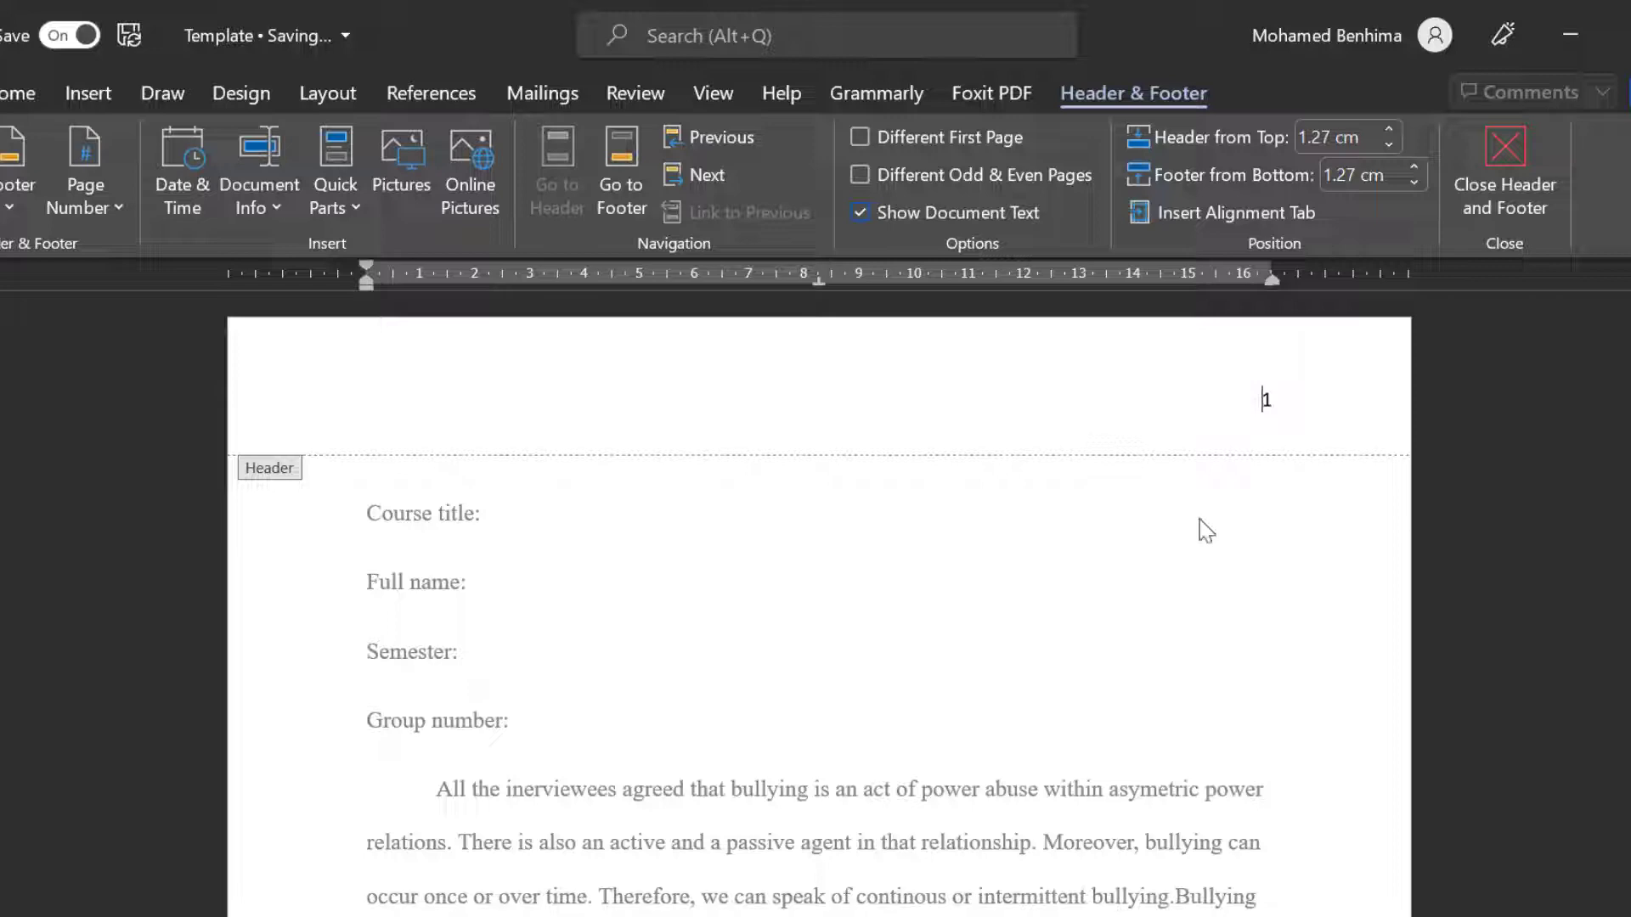
{"action": "double_click", "coordinate": [1104, 538]}
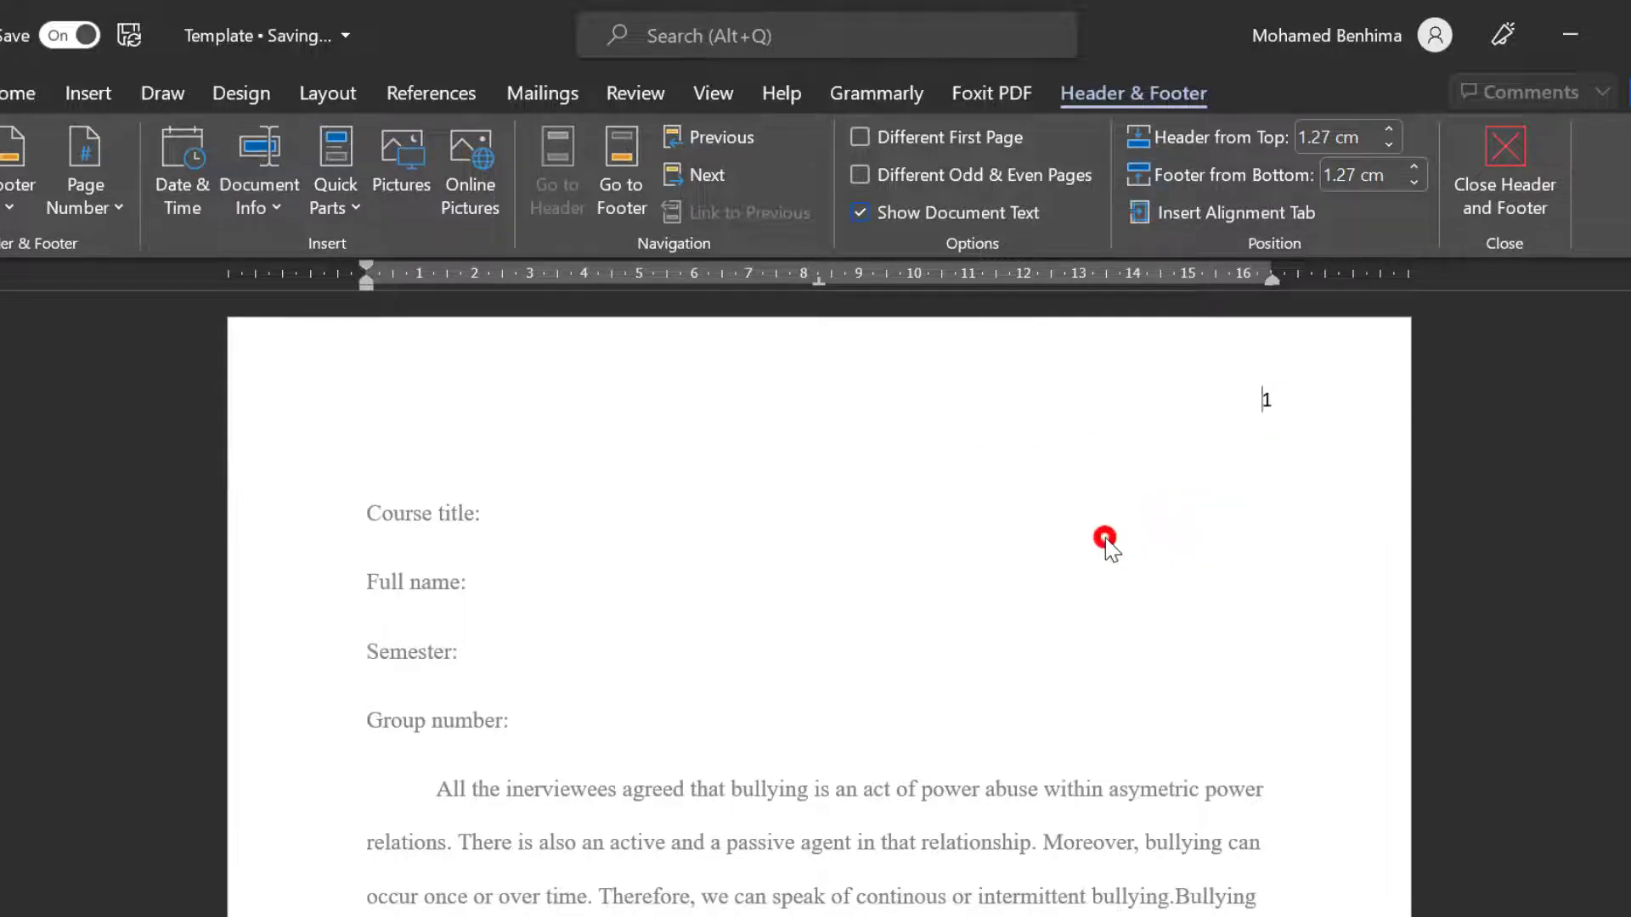
{"action": "scroll", "coordinate": [688, 470], "scroll_direction": "down", "scroll_amount": 2}
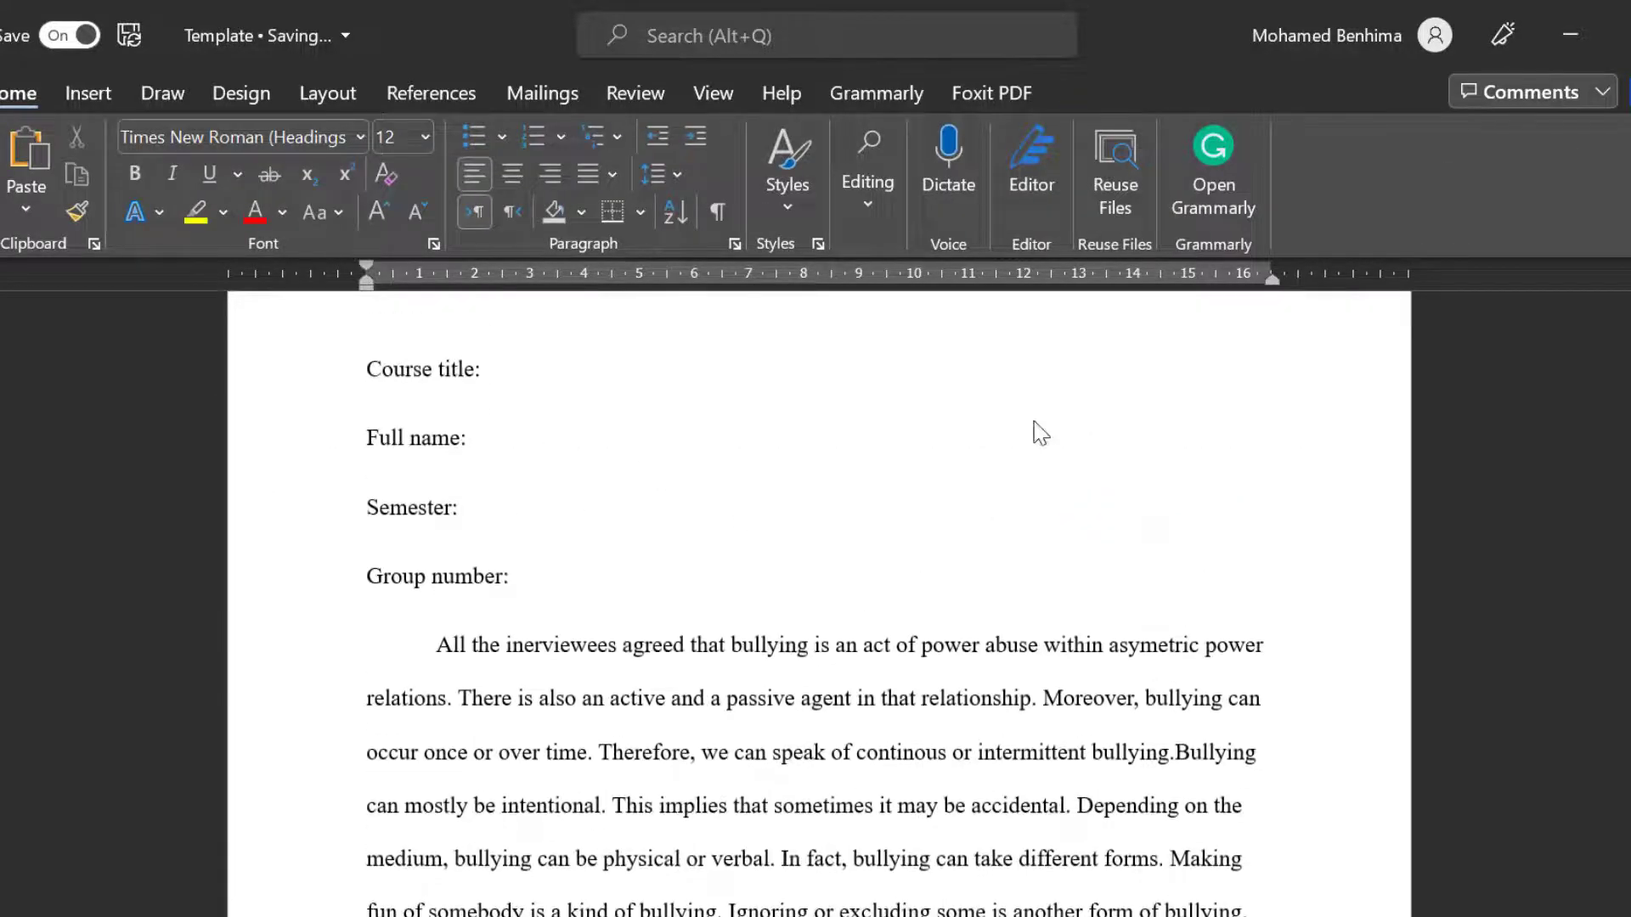
{"action": "scroll", "coordinate": [1039, 430], "scroll_direction": "up", "scroll_amount": 2}
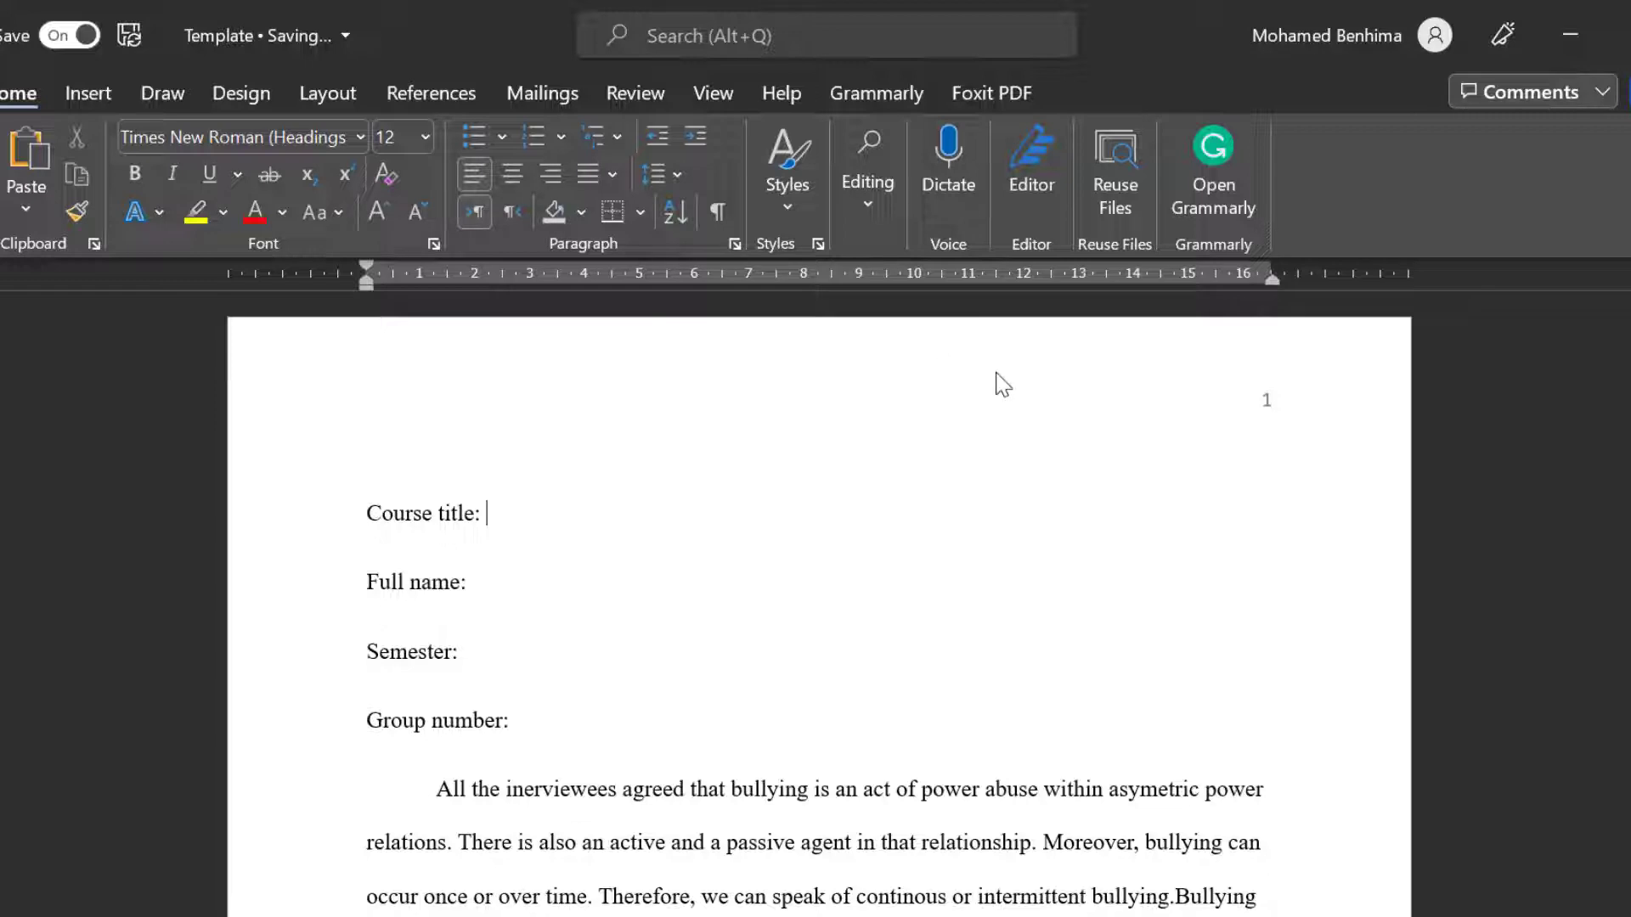
{"action": "scroll", "coordinate": [1340, 406], "scroll_direction": "down", "scroll_amount": 3}
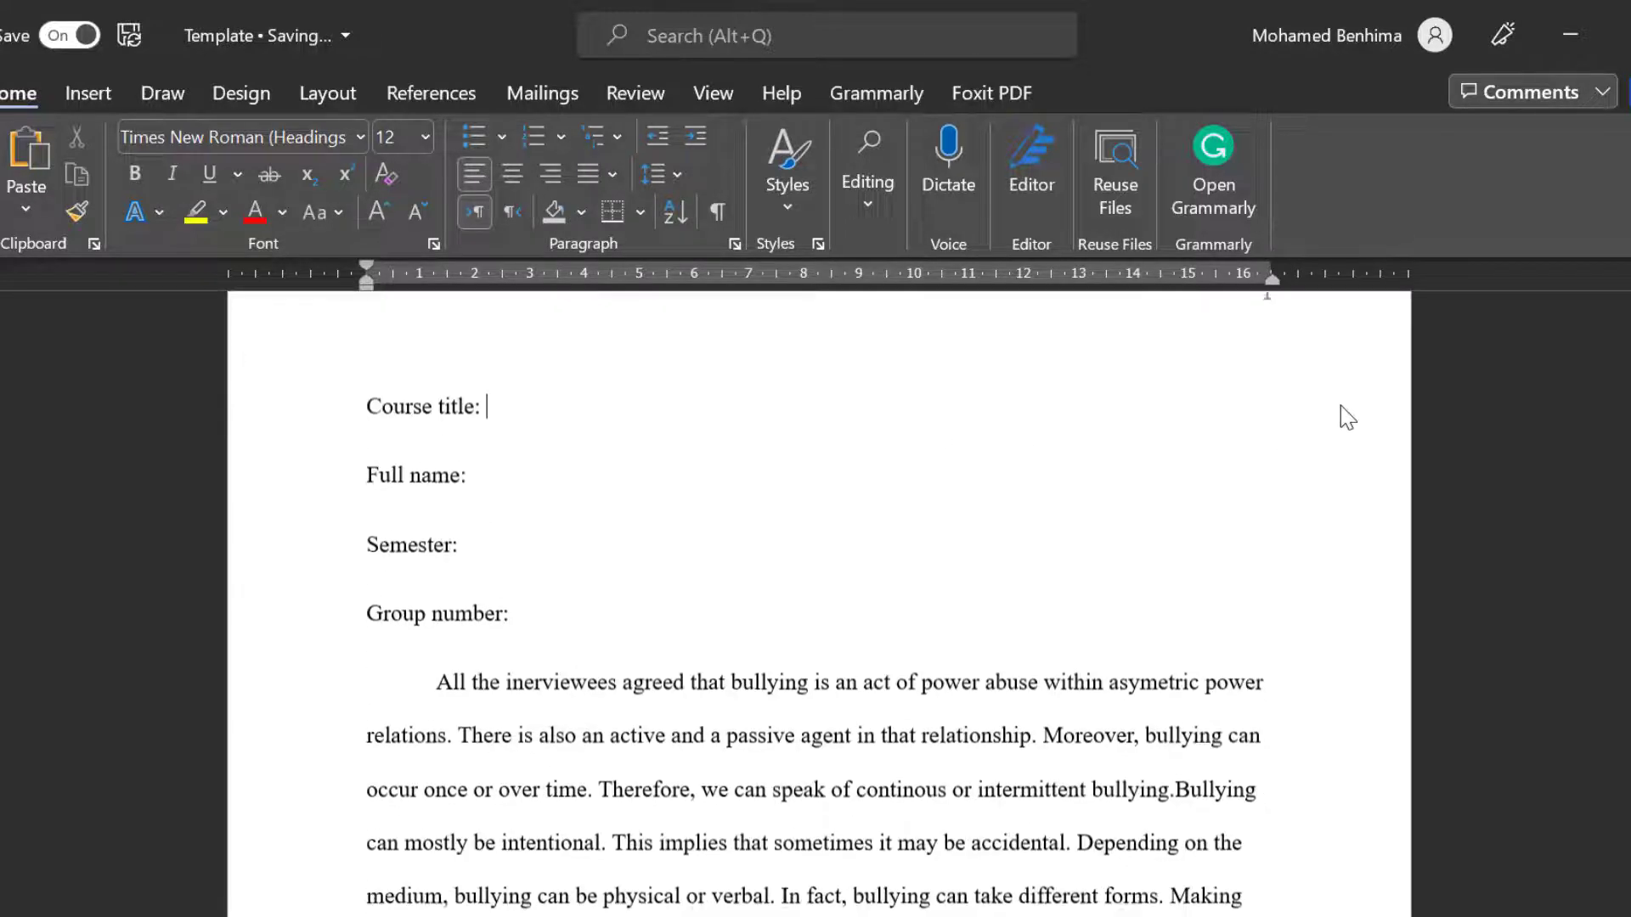
{"action": "scroll", "coordinate": [1342, 406], "scroll_direction": "down", "scroll_amount": 9}
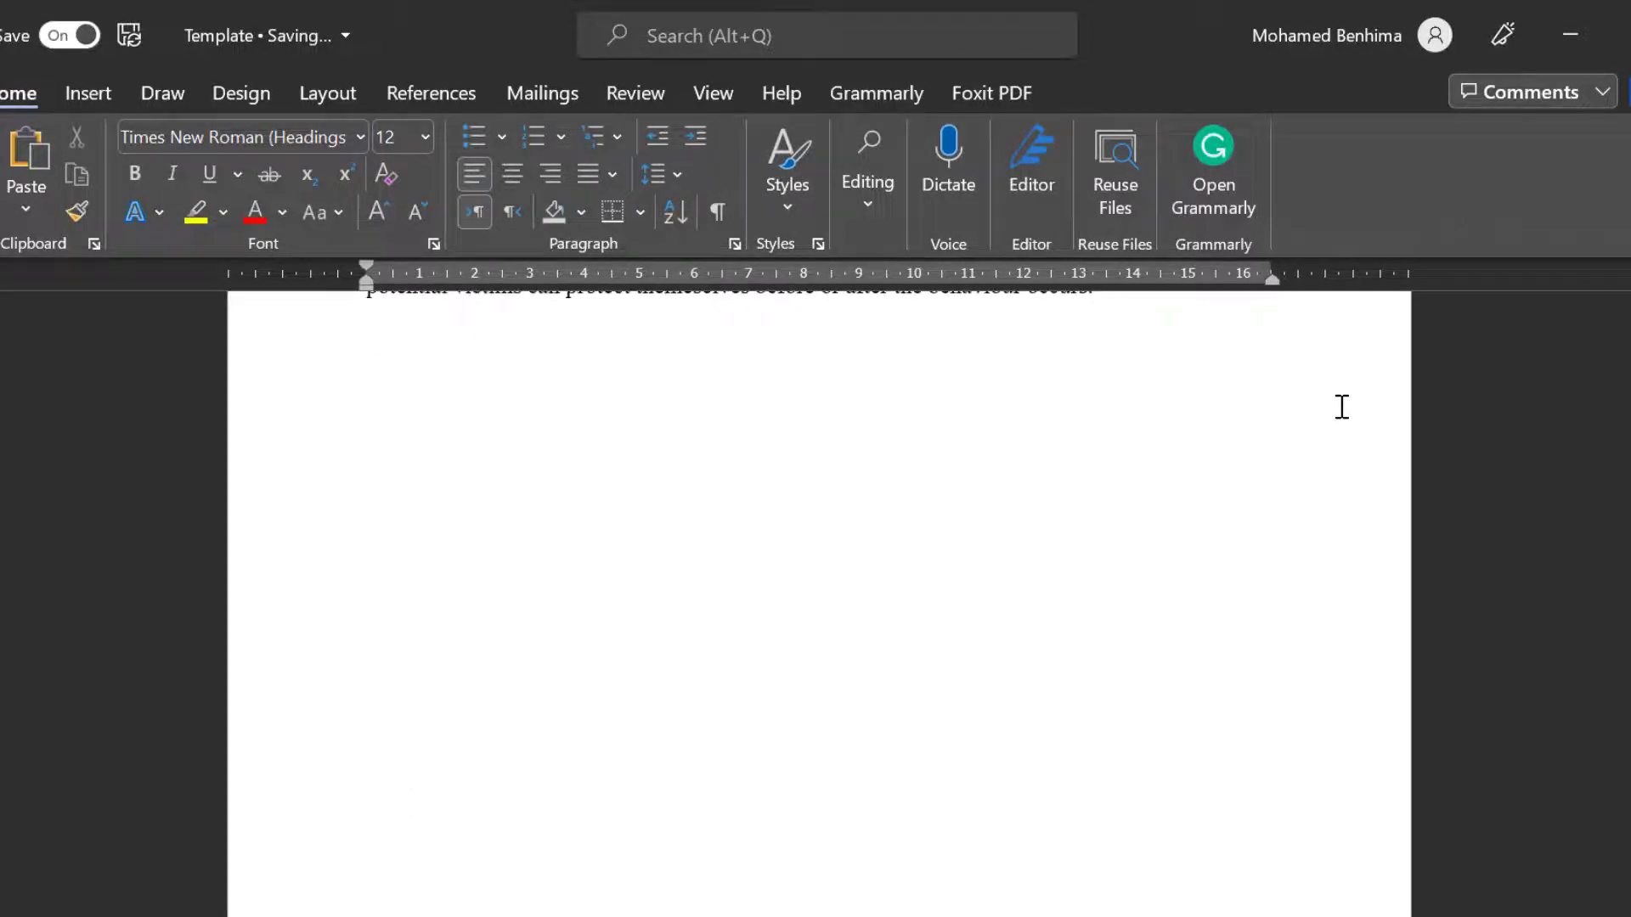
{"action": "scroll", "coordinate": [1342, 407], "scroll_direction": "up", "scroll_amount": 12}
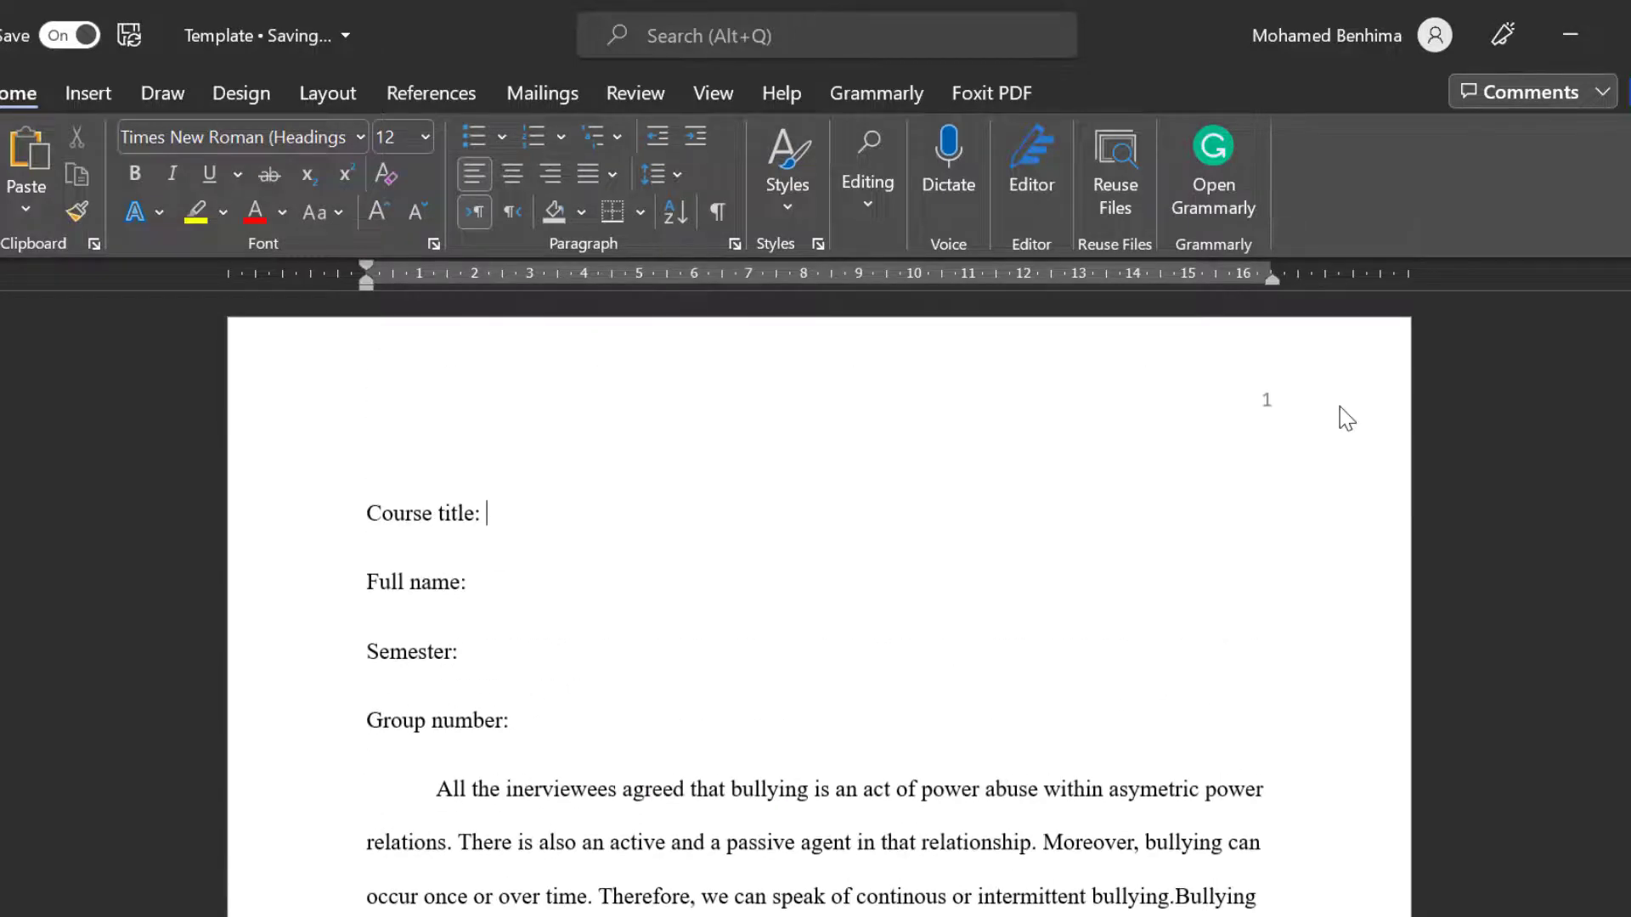